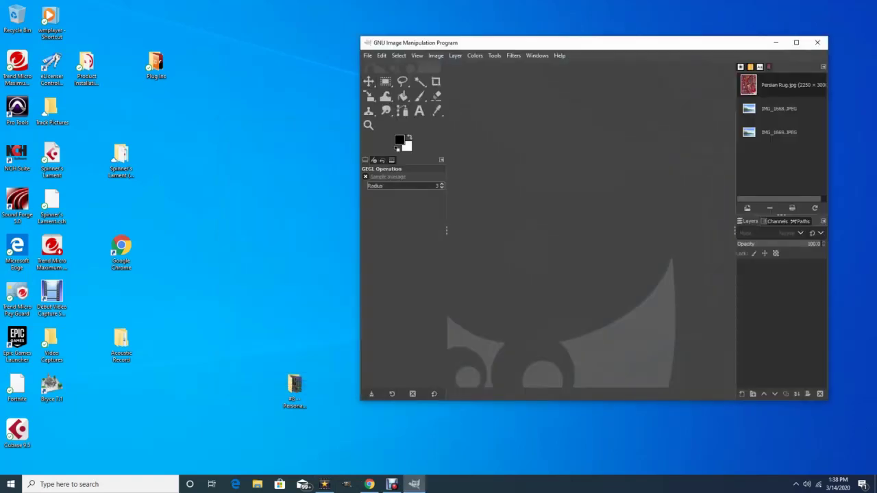
# Step: Create a new blank image 8.5 inches wide and 11 inches high
pyautogui.click(368, 55)
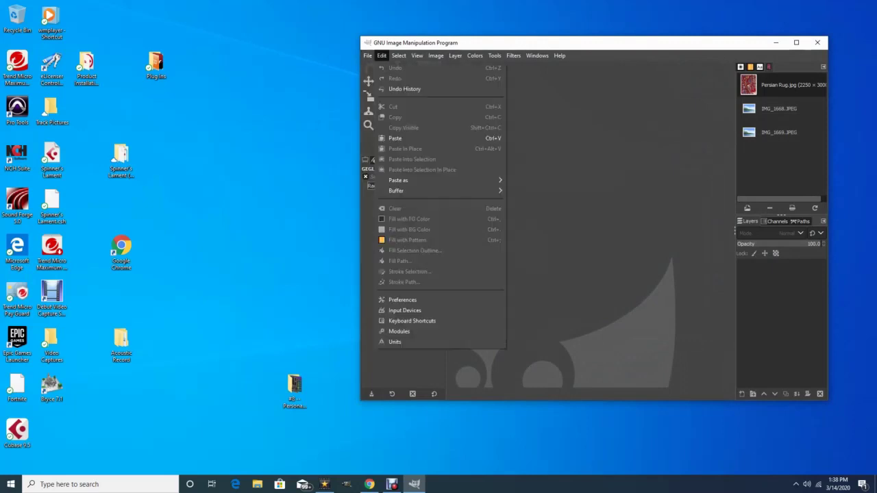
pyautogui.click(381, 68)
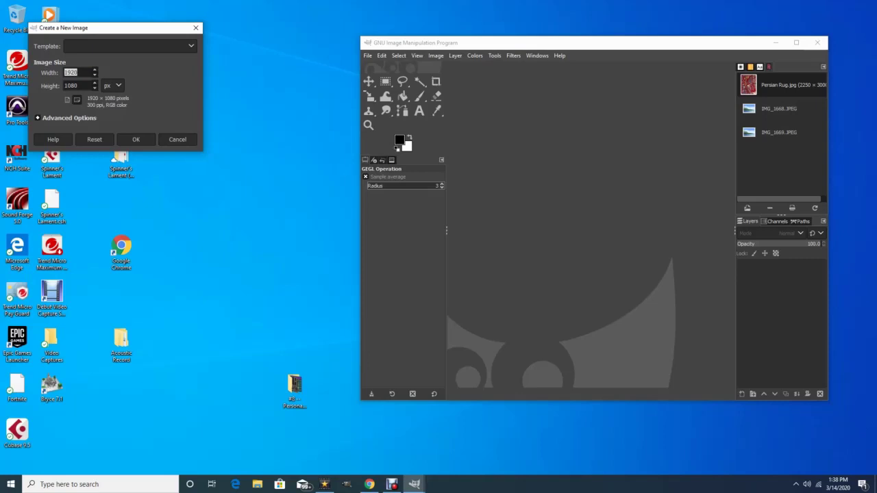
pyautogui.click(113, 85)
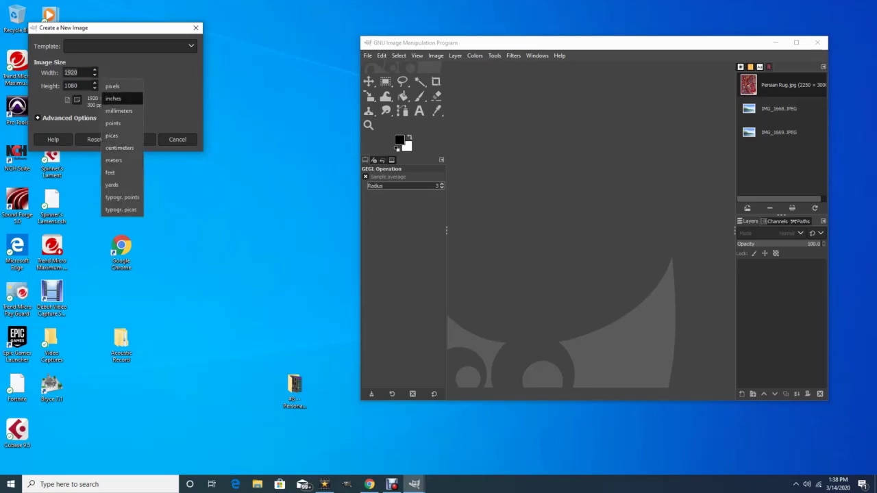
pyautogui.click(114, 98)
pyautogui.doubleClick(72, 72)
pyautogui.write('8.5')
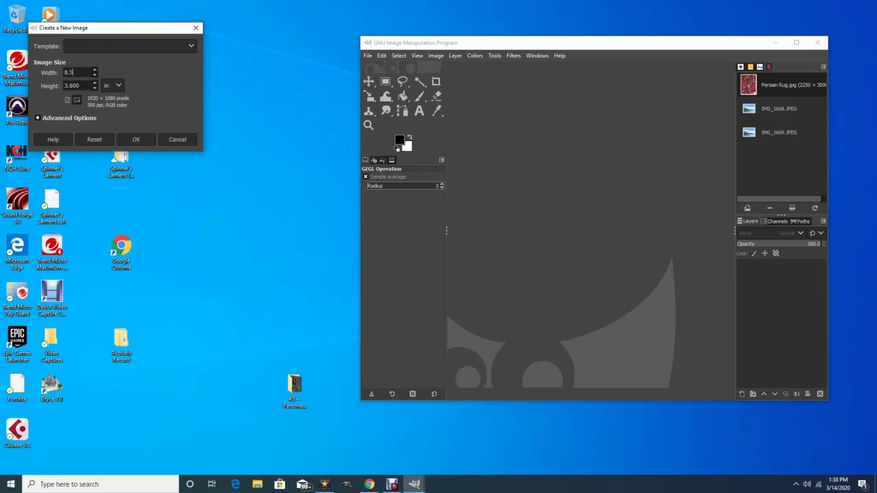
pyautogui.press('Tab')
pyautogui.write('11')
pyautogui.click(136, 139)
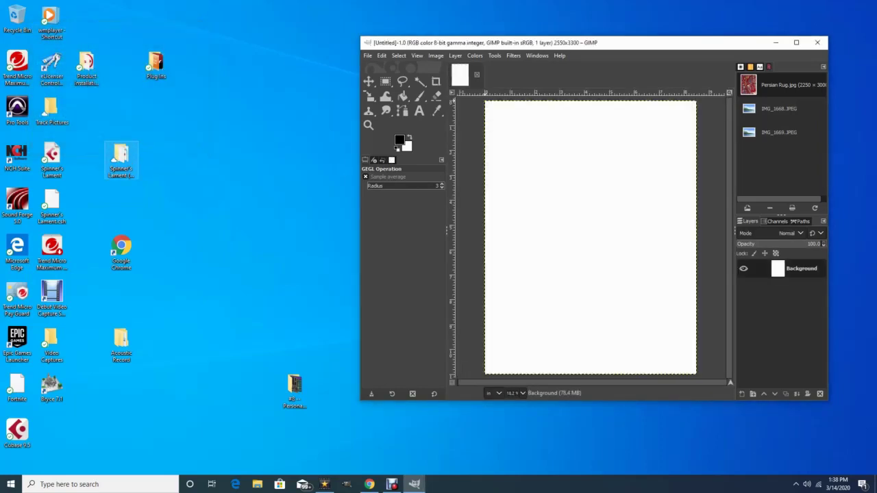
# Step: Open the "#8 -- Personal Magazine Cover" desktop folder beside the canvas and add IMG_1668 as a layer, keeping its embedded colour profile
pyautogui.moveTo(639, 44); pyautogui.dragTo(528, 52)
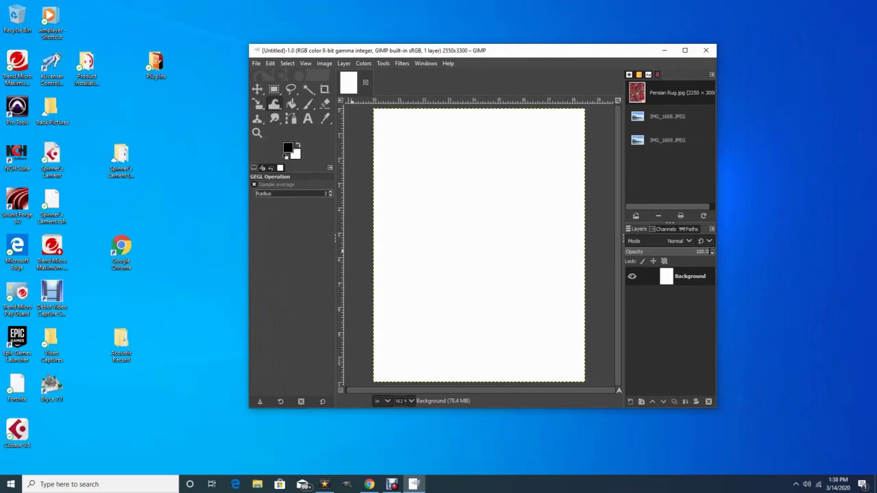
pyautogui.moveTo(359, 46); pyautogui.dragTo(492, 50)
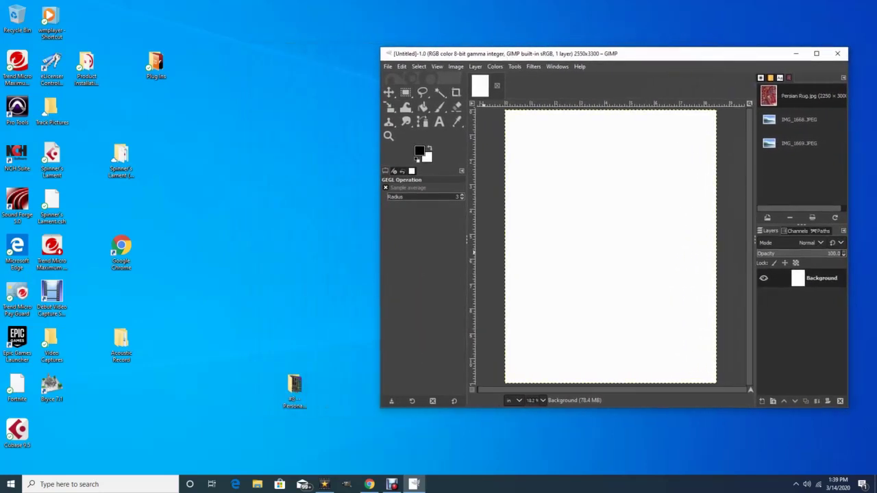
pyautogui.moveTo(294, 387); pyautogui.dragTo(171, 211)
pyautogui.doubleClick(164, 211)
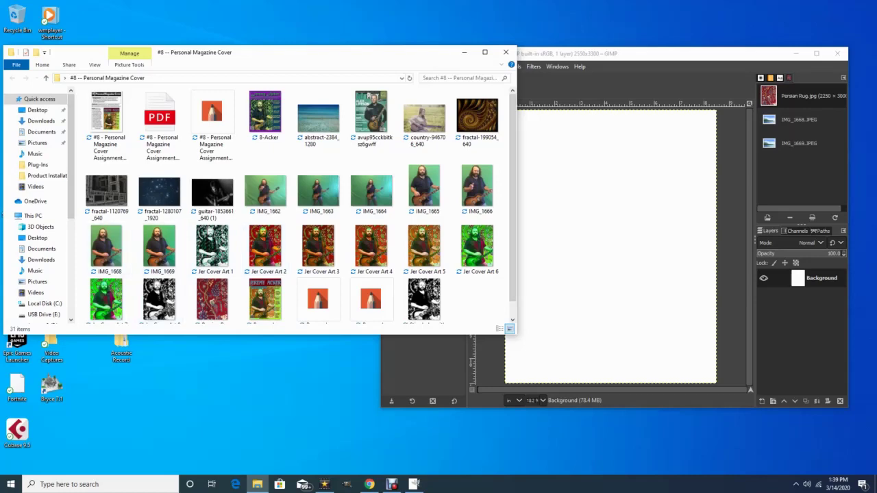
pyautogui.click(106, 247)
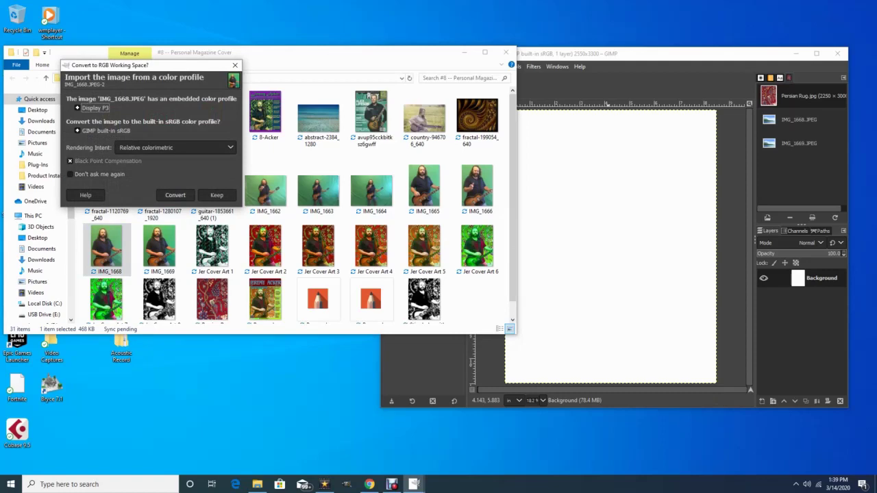
pyautogui.click(216, 195)
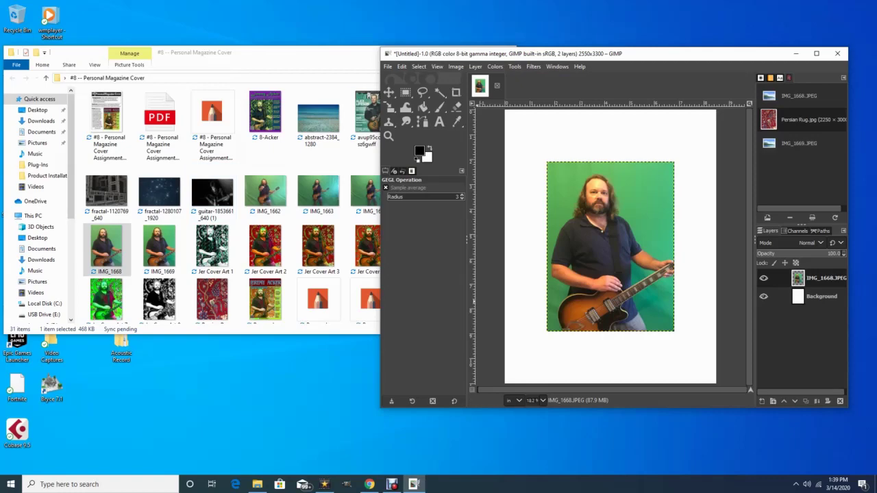
# Step: Scale the IMG_1668 layer proportionally to about 7.06 × 9.41 in and move it to the middle of the page
pyautogui.click(389, 108)
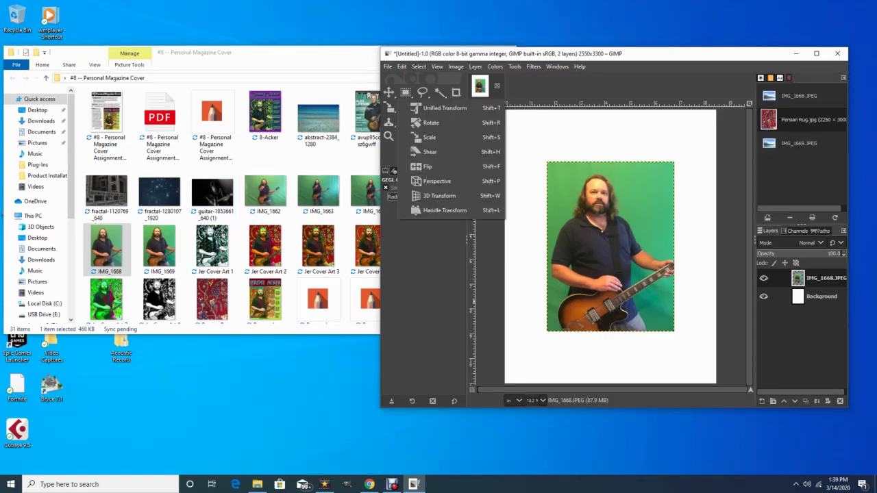
pyautogui.press('Escape')
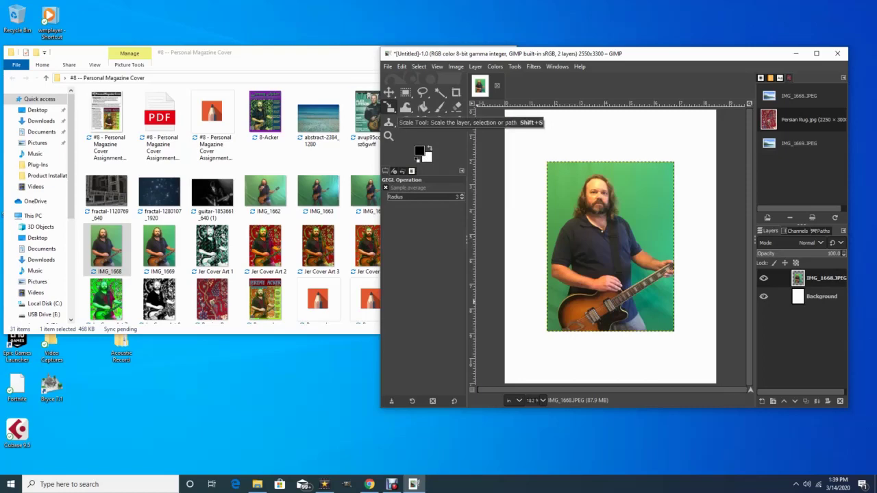
pyautogui.click(389, 122)
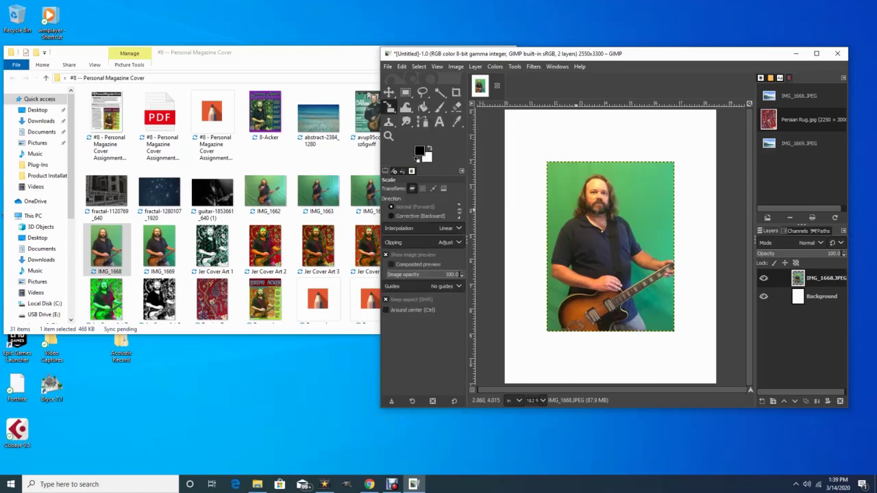
pyautogui.click(593, 273)
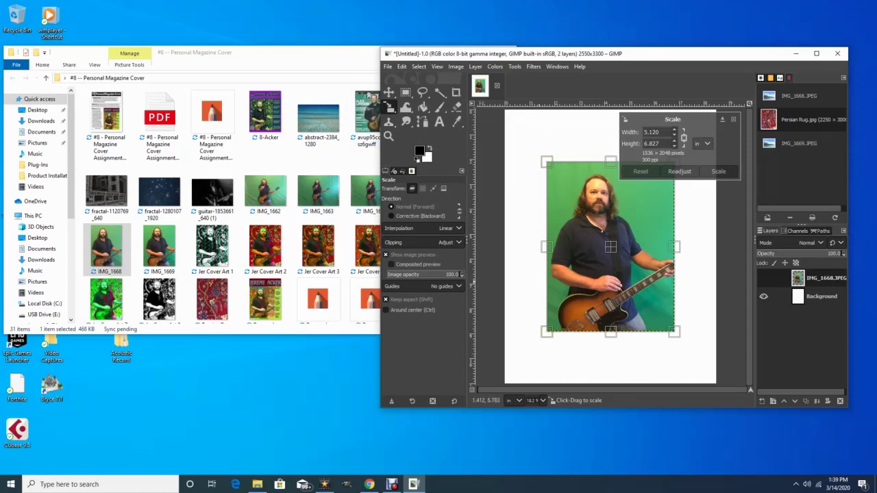
pyautogui.moveTo(545, 162); pyautogui.dragTo(475, 118)
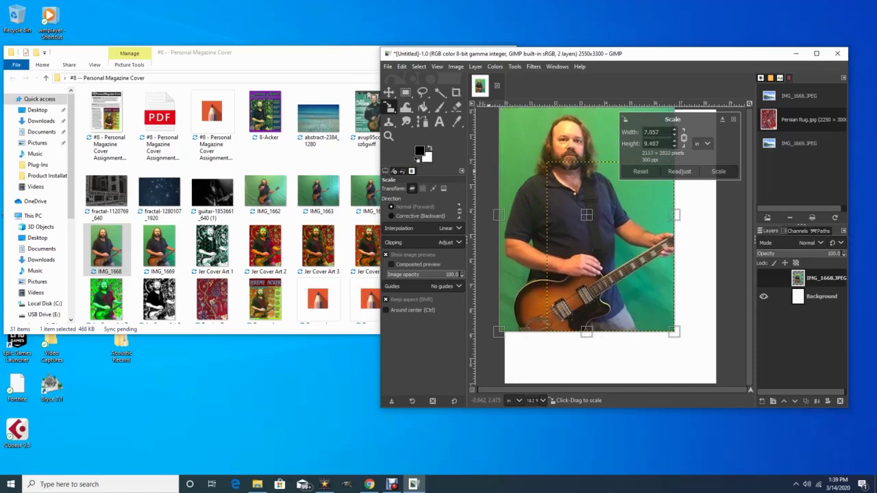
pyautogui.click(389, 92)
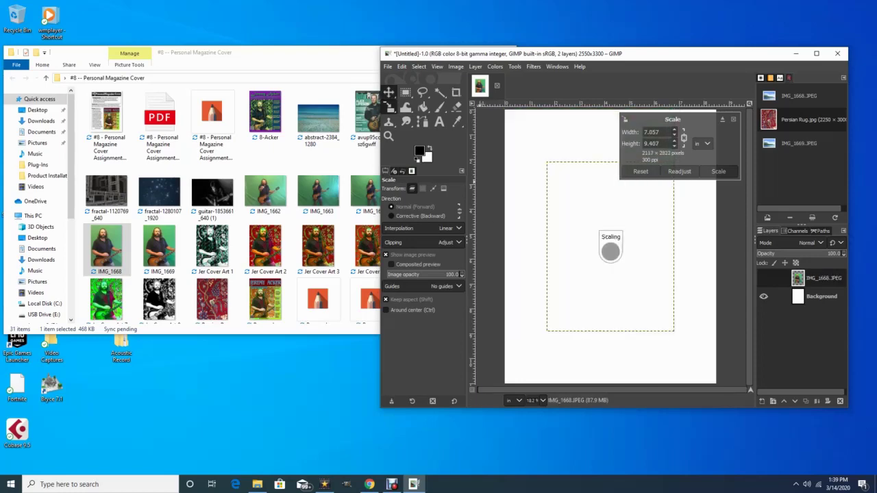
pyautogui.moveTo(561, 213); pyautogui.dragTo(589, 244)
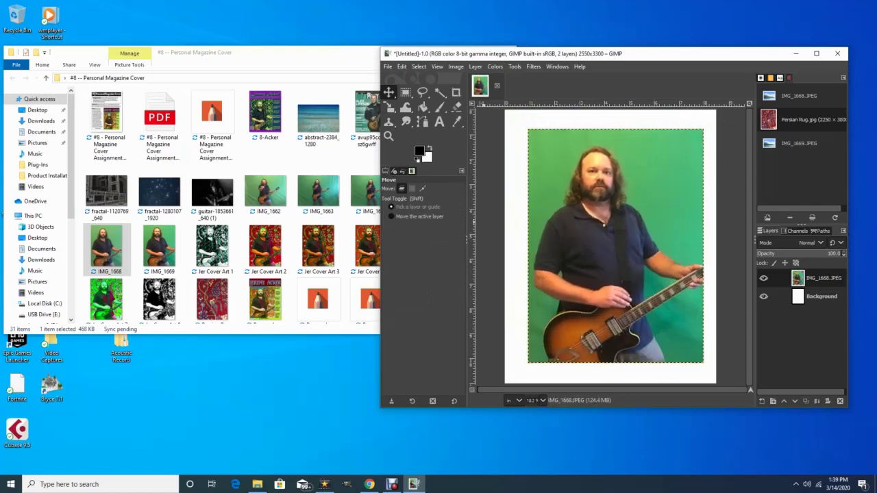
# Step: Stretch the IMG_1668 layer without keeping its proportions to about 8.58 × 11.43 in, covering the whole page
pyautogui.click(388, 107)
pyautogui.click(592, 214)
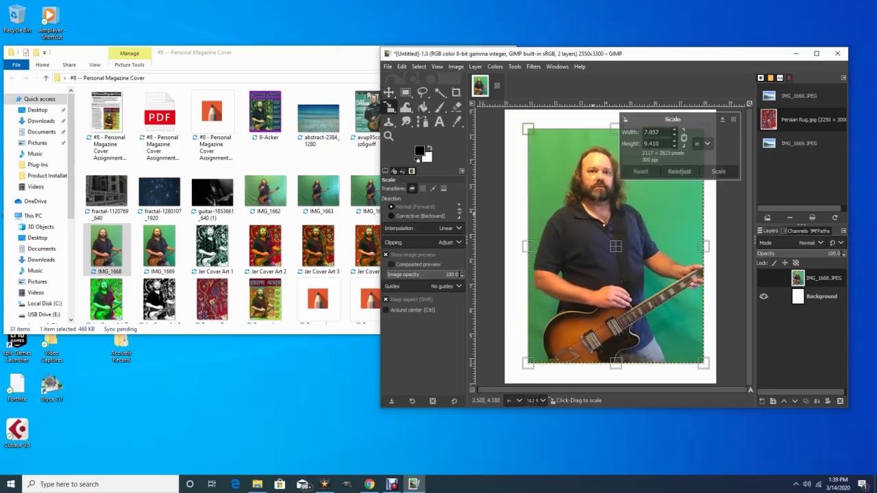
pyautogui.press('shift')
pyautogui.moveTo(531, 244); pyautogui.dragTo(506, 249)
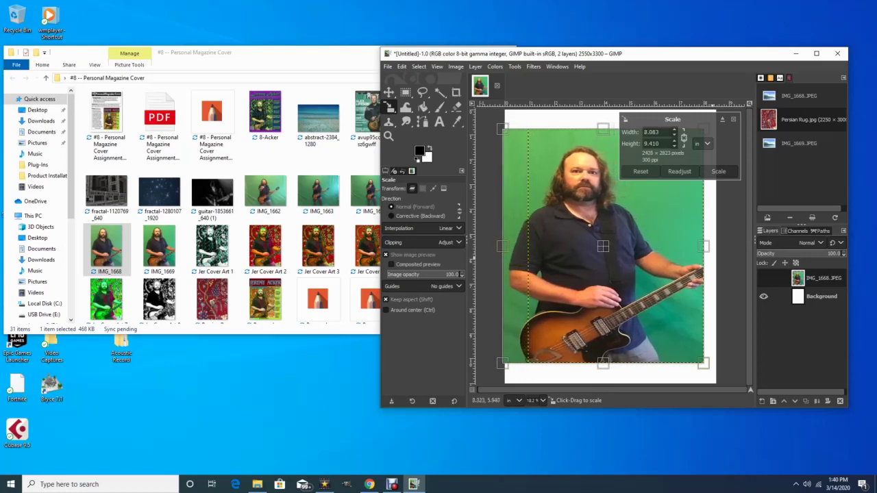
pyautogui.moveTo(703, 246); pyautogui.dragTo(715, 247)
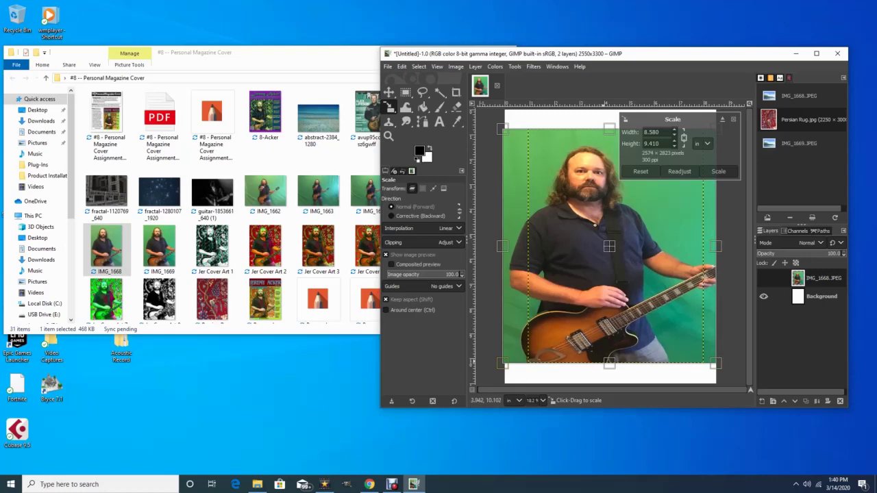
pyautogui.moveTo(609, 363); pyautogui.dragTo(609, 386)
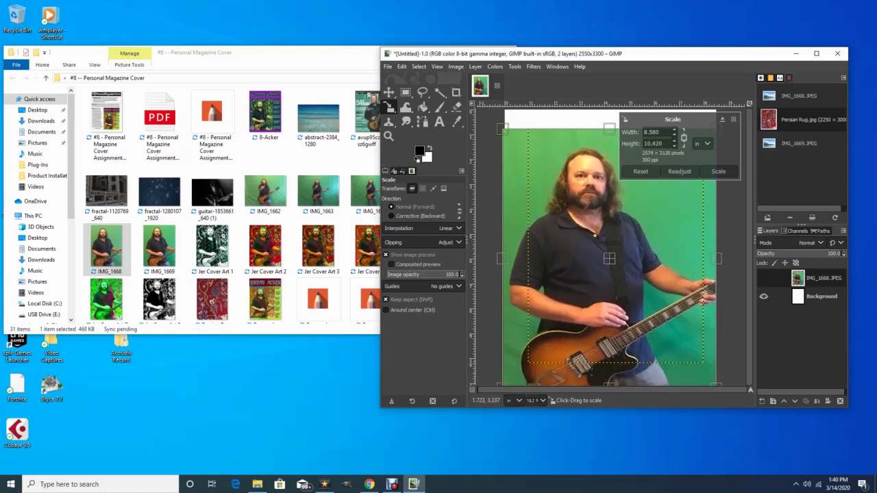
pyautogui.moveTo(610, 130); pyautogui.dragTo(609, 105)
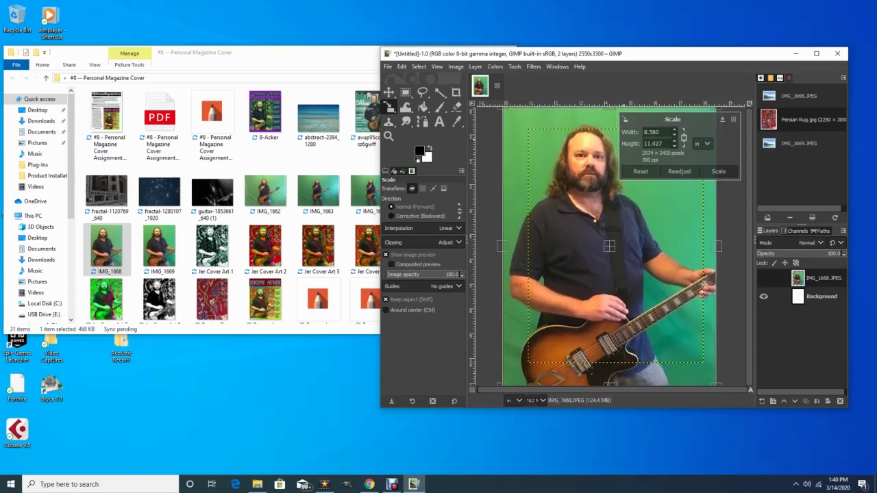
pyautogui.click(718, 171)
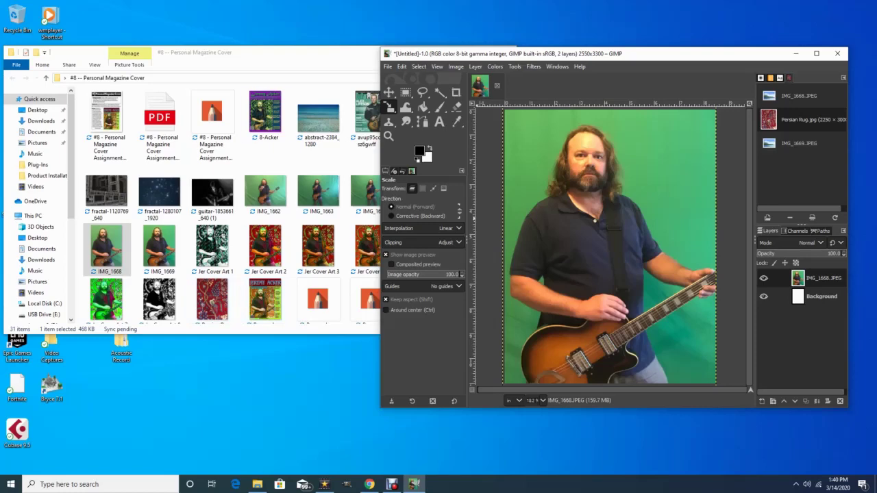
# Step: Add Persian Rug.jpg as a layer above the photo and scale it to about 8.46 × 11.12 in to fill the page
pyautogui.click(212, 301)
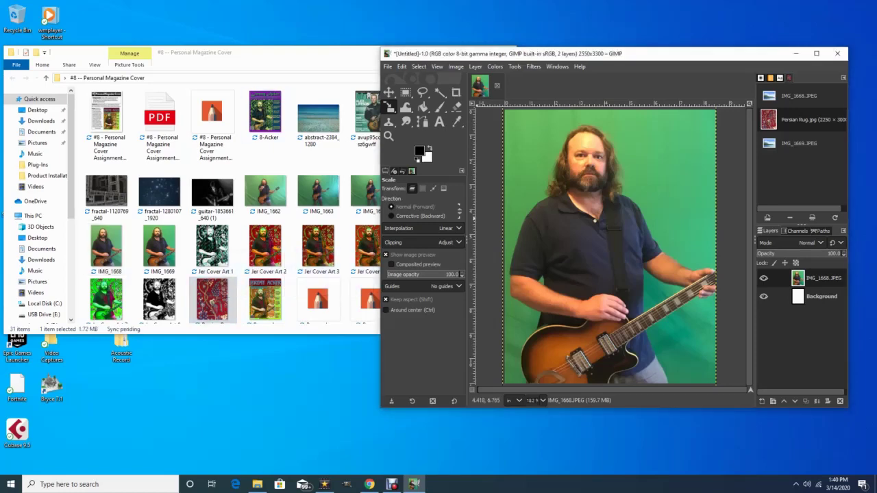
pyautogui.moveTo(615, 278); pyautogui.dragTo(614, 278)
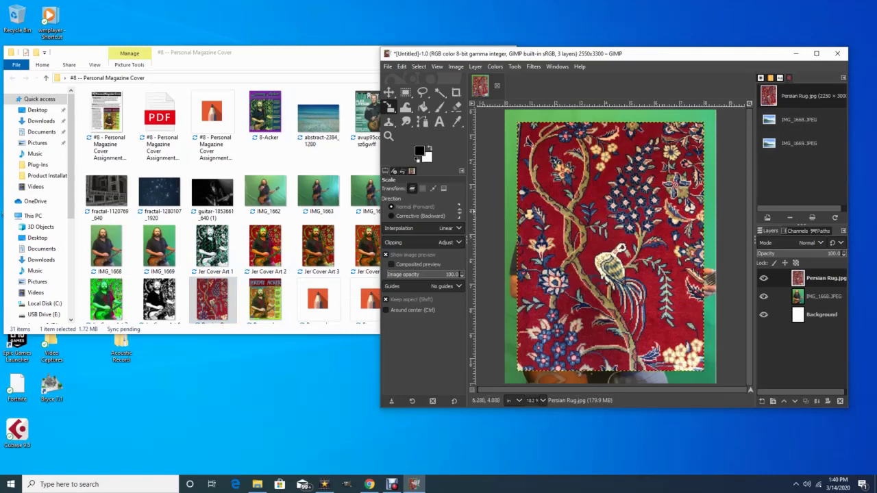
pyautogui.click(663, 212)
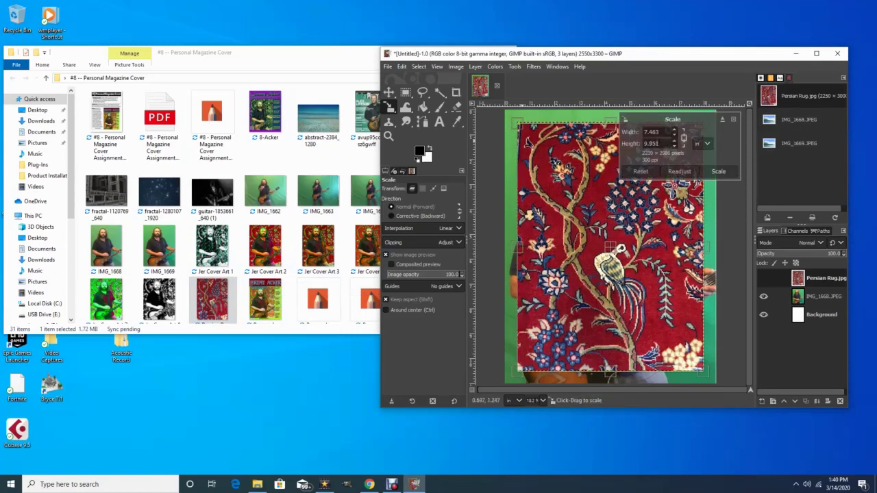
pyautogui.moveTo(523, 123); pyautogui.dragTo(514, 113)
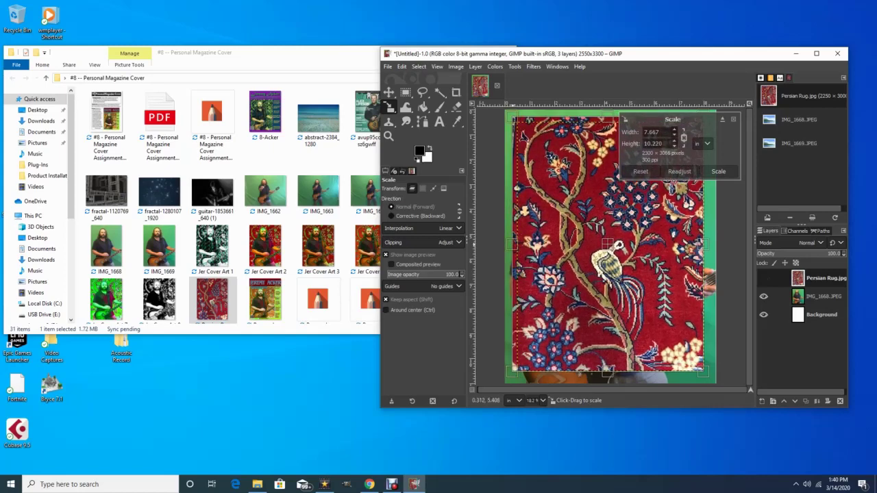
pyautogui.moveTo(513, 243); pyautogui.dragTo(505, 245)
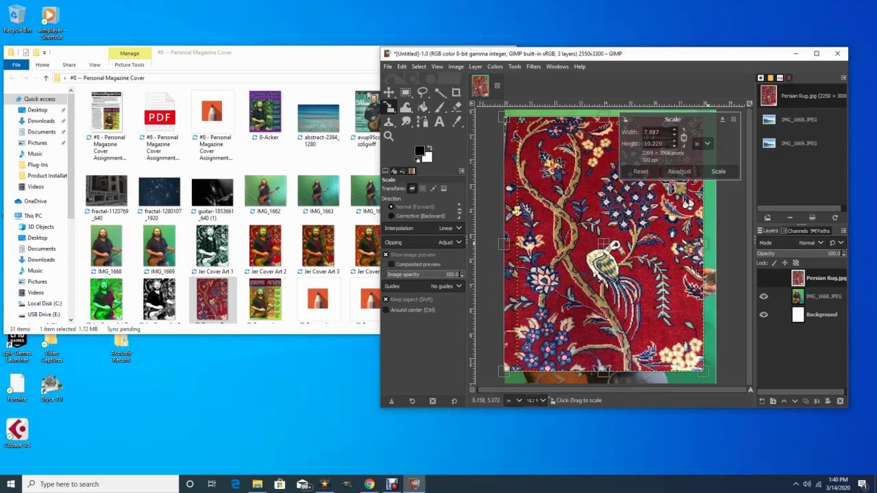
pyautogui.moveTo(704, 245); pyautogui.dragTo(716, 245)
pyautogui.moveTo(608, 372); pyautogui.dragTo(608, 386)
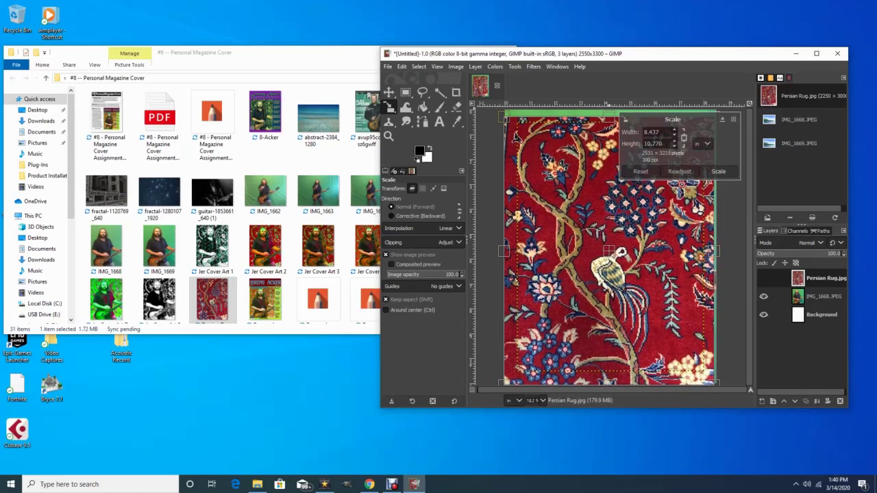
pyautogui.moveTo(605, 117); pyautogui.dragTo(611, 107)
pyautogui.click(718, 171)
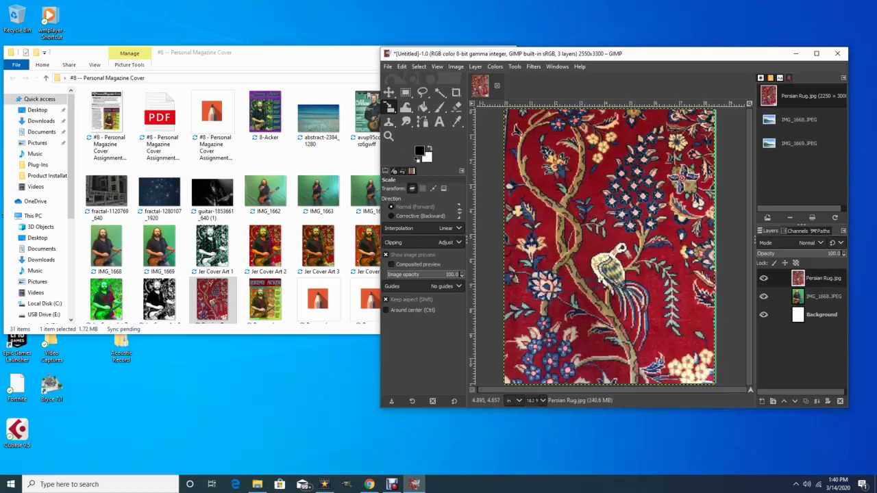
# Step: Widen the Persian Rug layer to about 8.51 in at the page's right edge, and briefly hide it to check the photo beneath
pyautogui.click(620, 248)
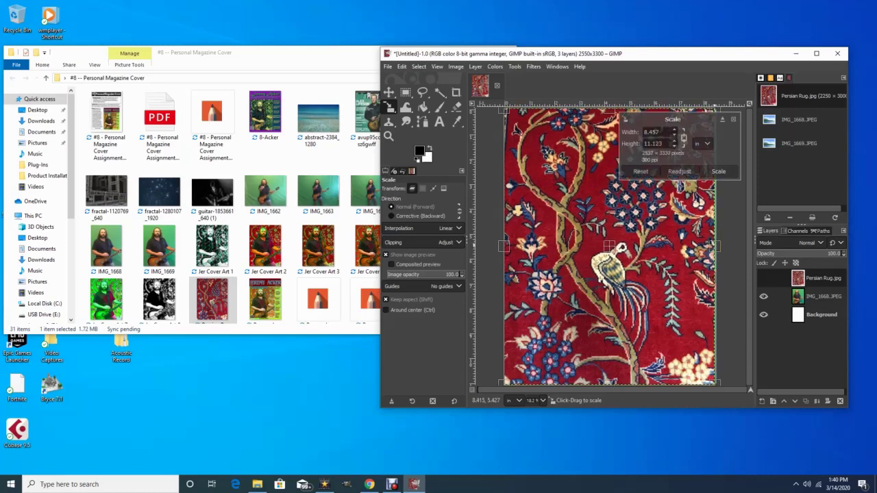
pyautogui.moveTo(712, 243); pyautogui.dragTo(714, 242)
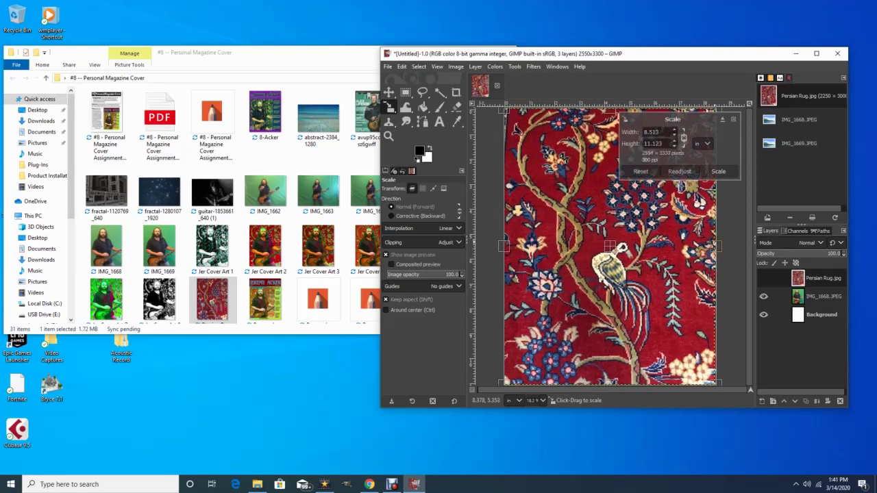
pyautogui.press('Return')
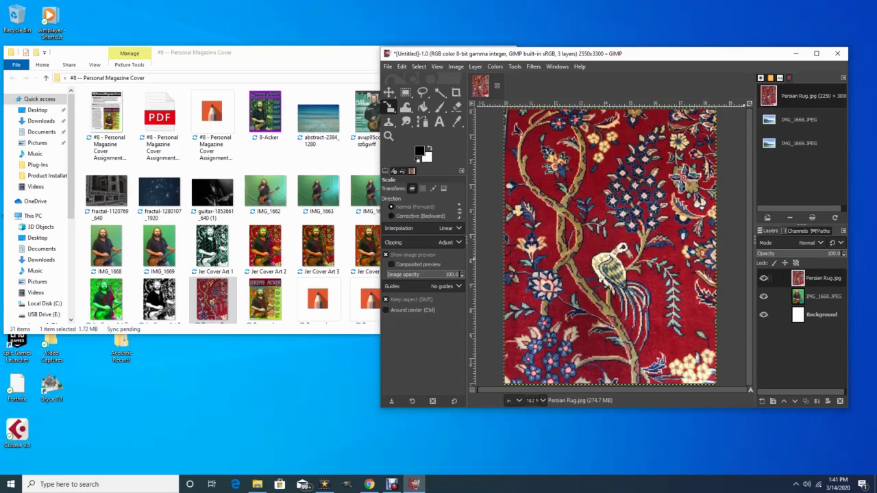
pyautogui.click(763, 277)
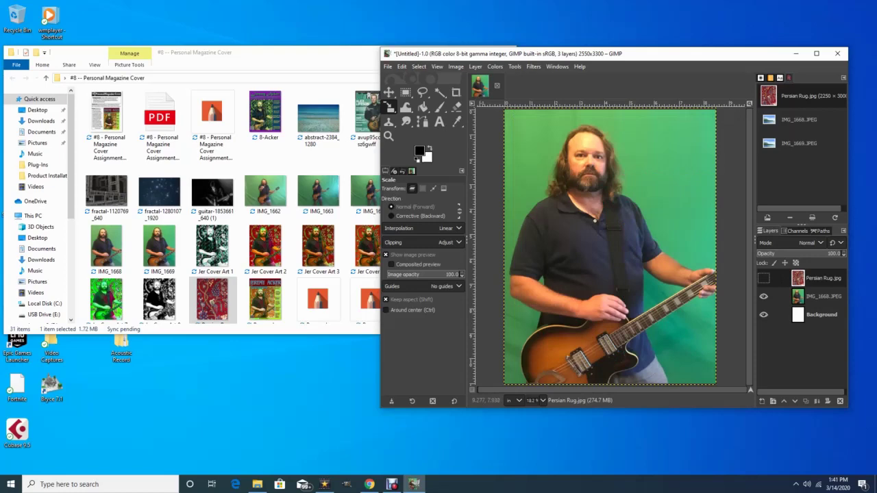
pyautogui.click(764, 278)
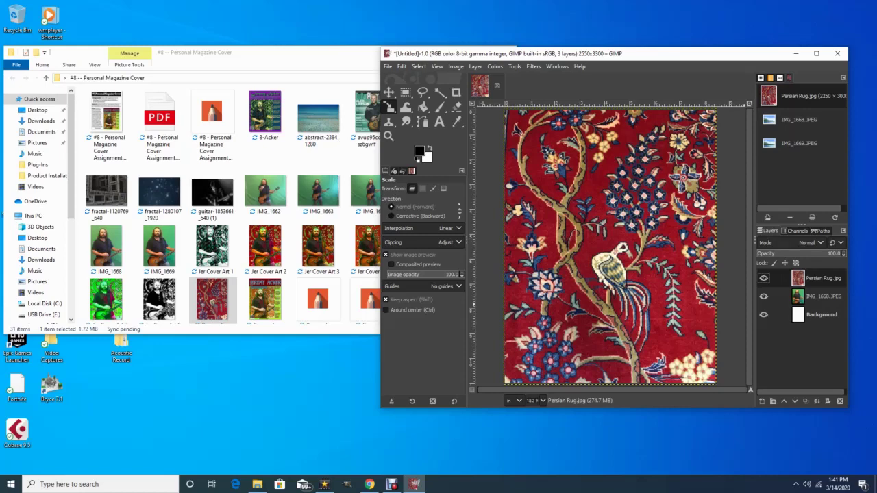
# Step: Try the Addition blend mode on the Persian Rug layer, reducing its opacity to about 10 and restoring it to full
pyautogui.click(810, 243)
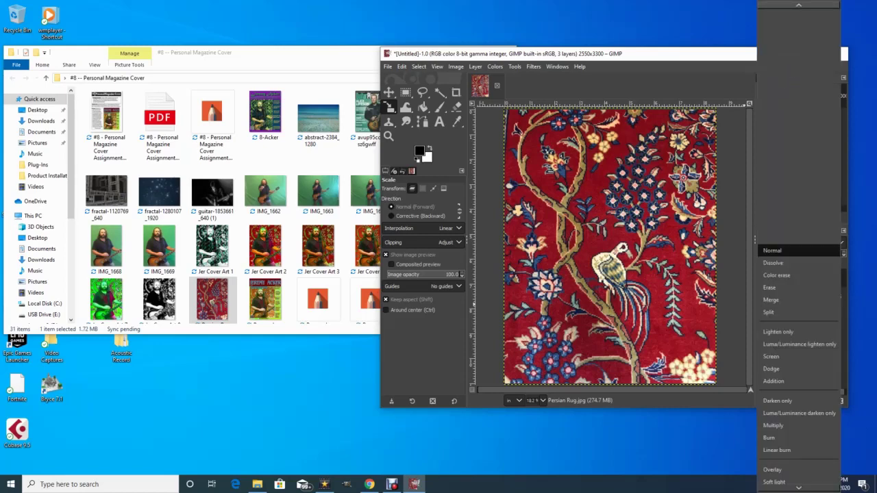
pyautogui.press('Down')
pyautogui.press('Down')
pyautogui.press('Down')
pyautogui.press('Down')
pyautogui.press('Down')
pyautogui.press('Down')
pyautogui.press('Down')
pyautogui.press('Down')
pyautogui.press('Down')
pyautogui.press('Down')
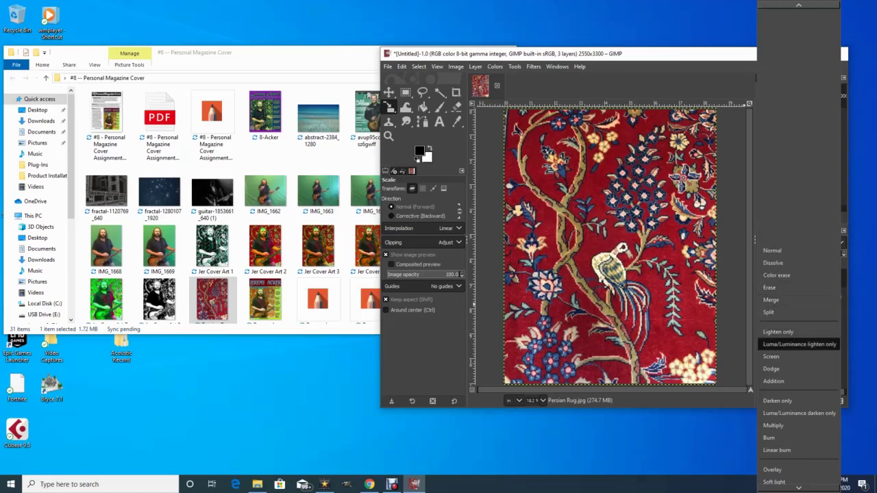
pyautogui.press('Return')
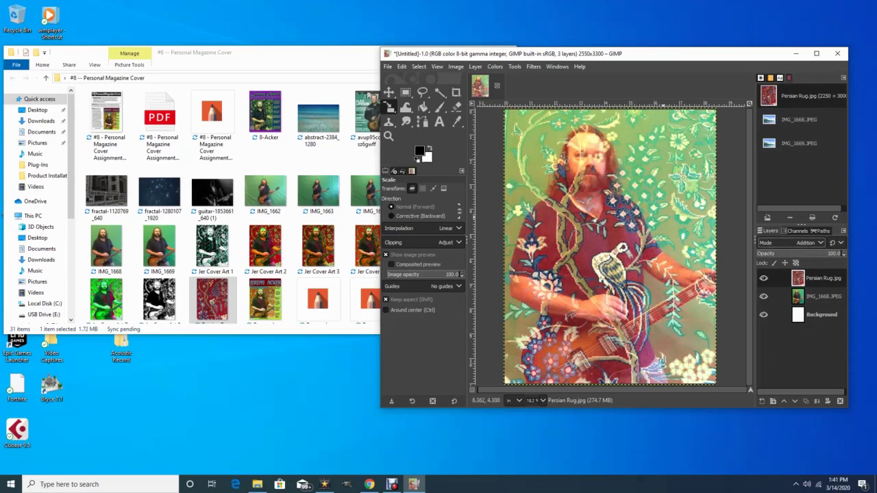
pyautogui.moveTo(837, 253); pyautogui.dragTo(768, 253)
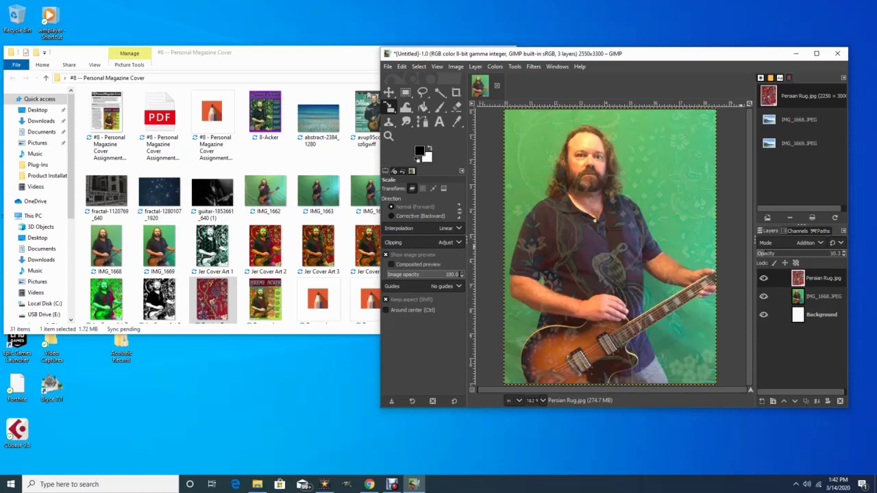
pyautogui.moveTo(766, 253); pyautogui.dragTo(844, 254)
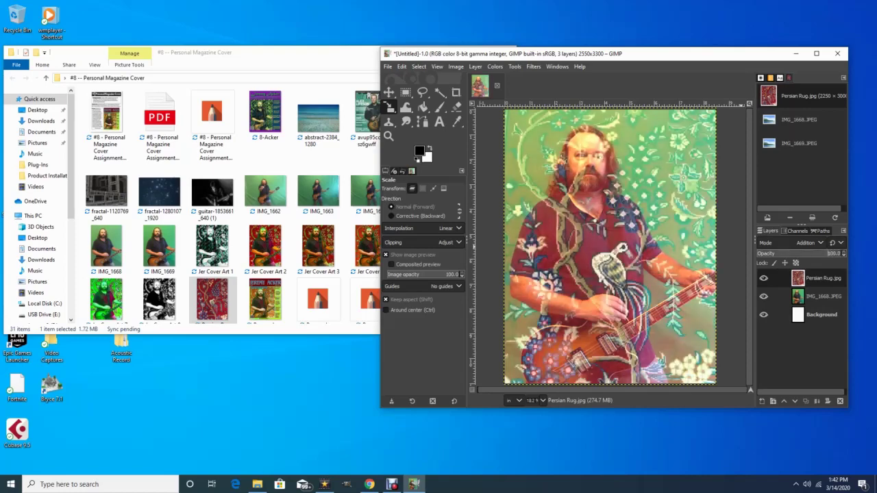
# Step: Set the Persian Rug layer's blend mode to Linear burn and lower its opacity to about 63.8
pyautogui.click(801, 243)
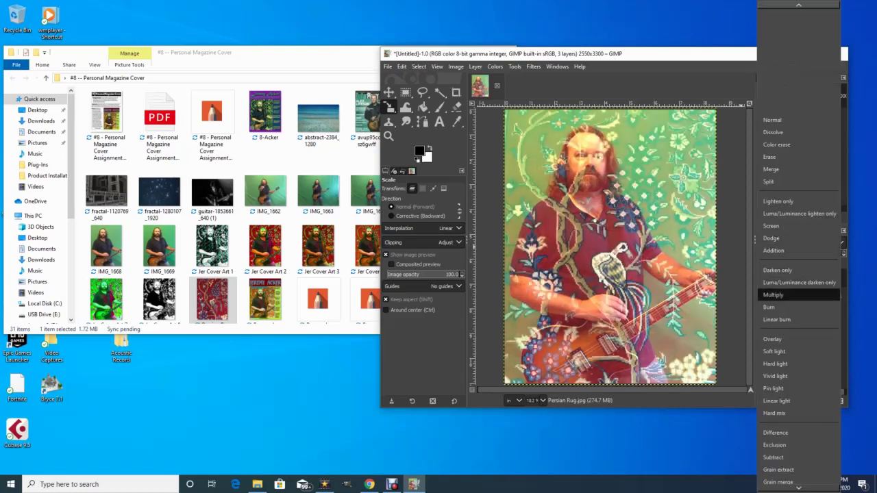
pyautogui.click(777, 319)
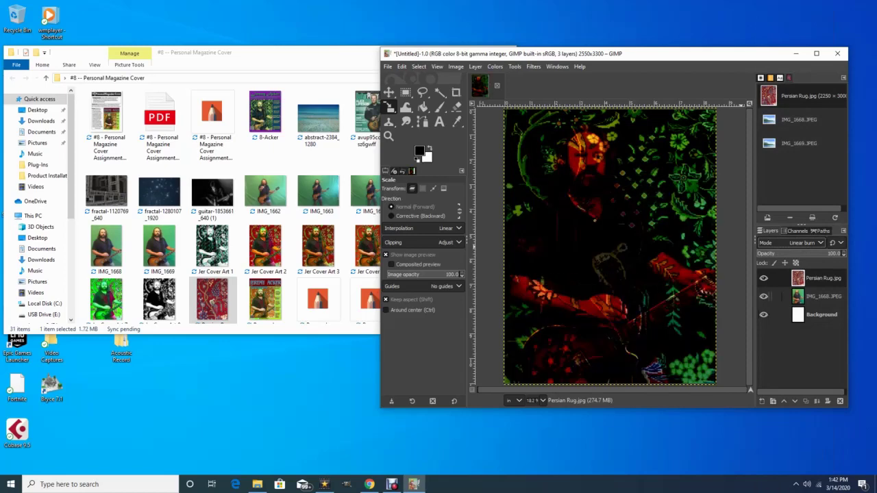
pyautogui.moveTo(837, 253); pyautogui.dragTo(812, 254)
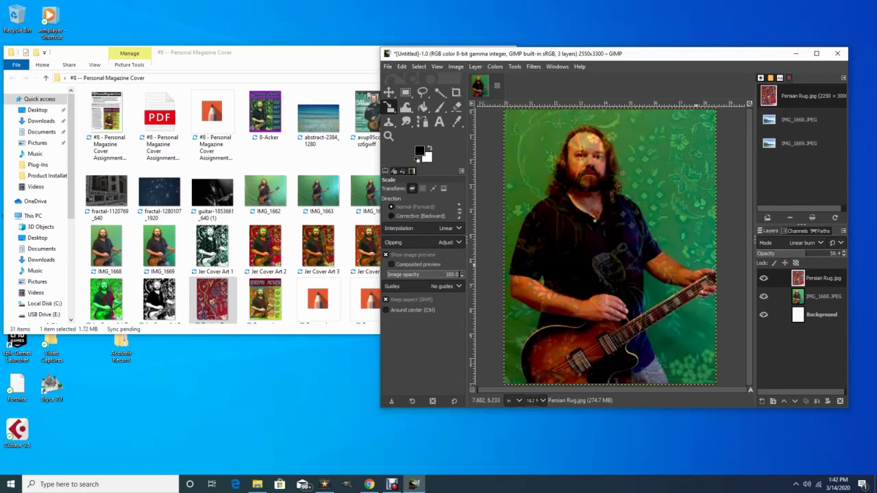
pyautogui.moveTo(805, 254); pyautogui.dragTo(811, 254)
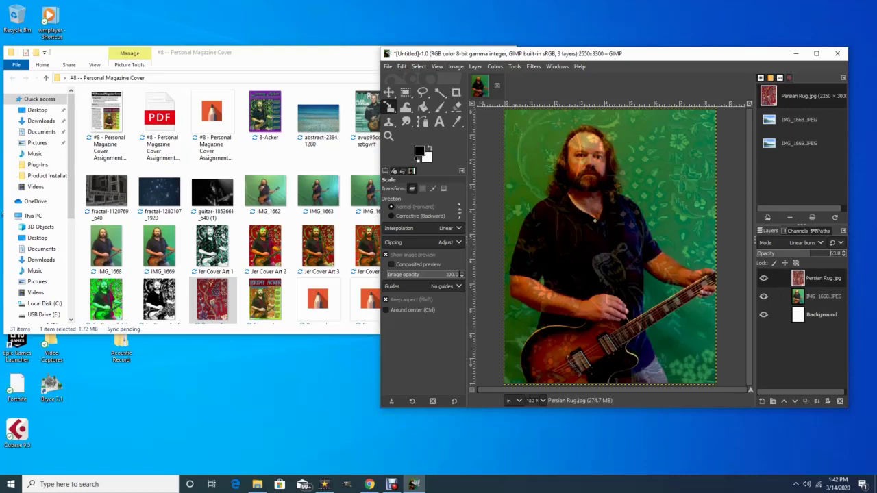
# Step: Add a transparent 2550 × 3300 px layer above the Persian Rug and try the Split blend mode on it
pyautogui.click(475, 67)
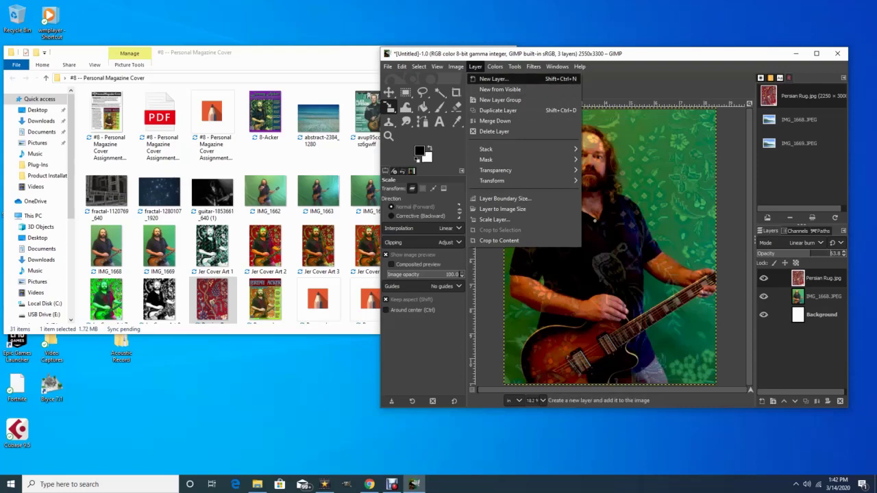
pyautogui.click(494, 79)
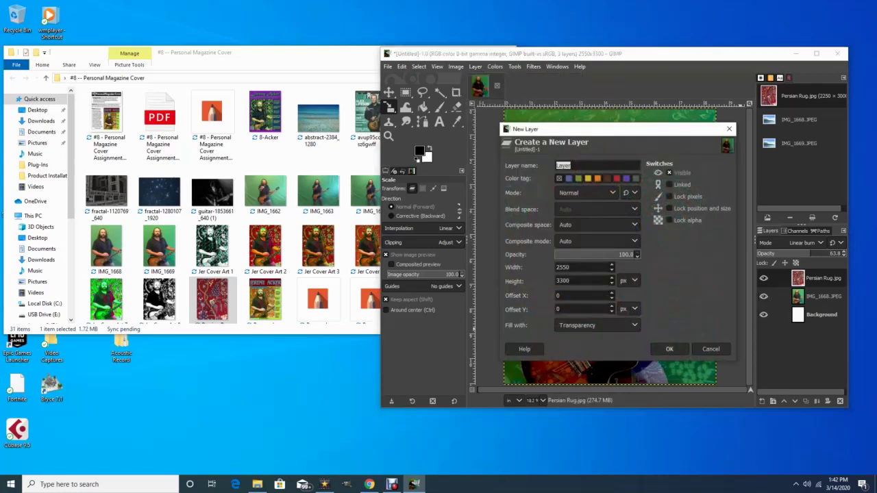
pyautogui.press('Return')
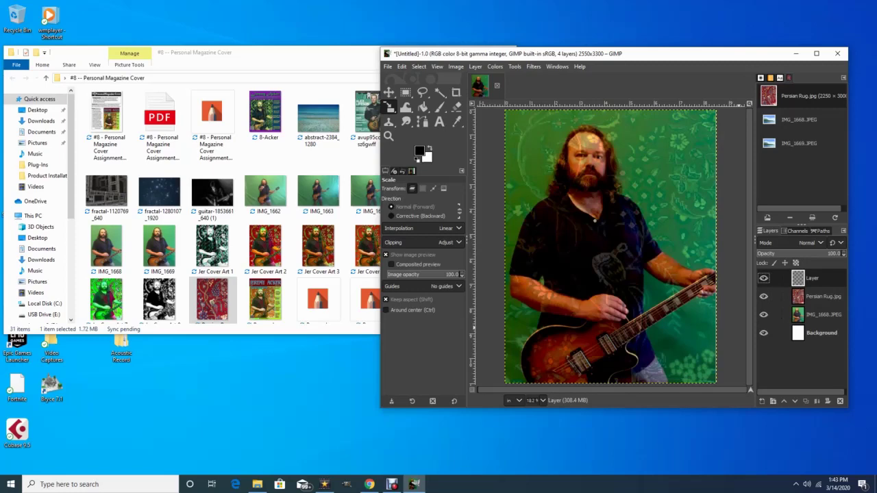
pyautogui.click(808, 243)
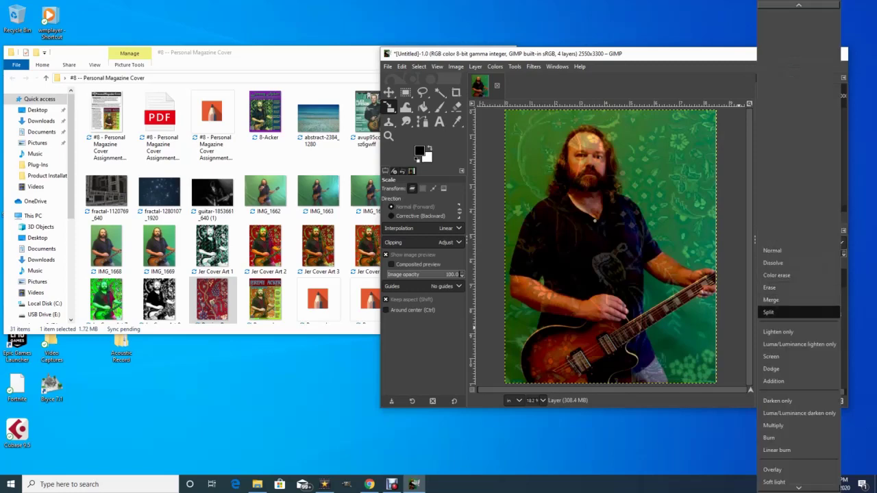
pyautogui.click(781, 309)
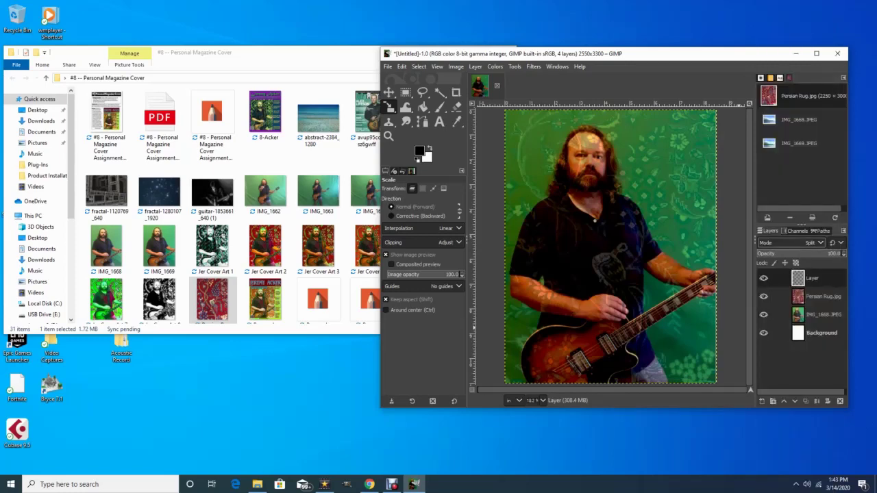
# Step: Return the empty top layer to Normal mode and delete it
pyautogui.click(795, 243)
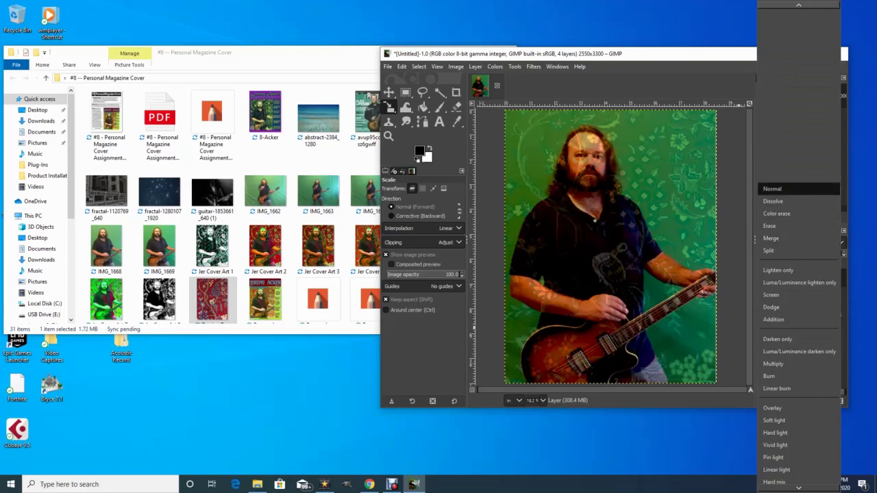
pyautogui.click(772, 189)
pyautogui.moveTo(781, 278); pyautogui.dragTo(840, 402)
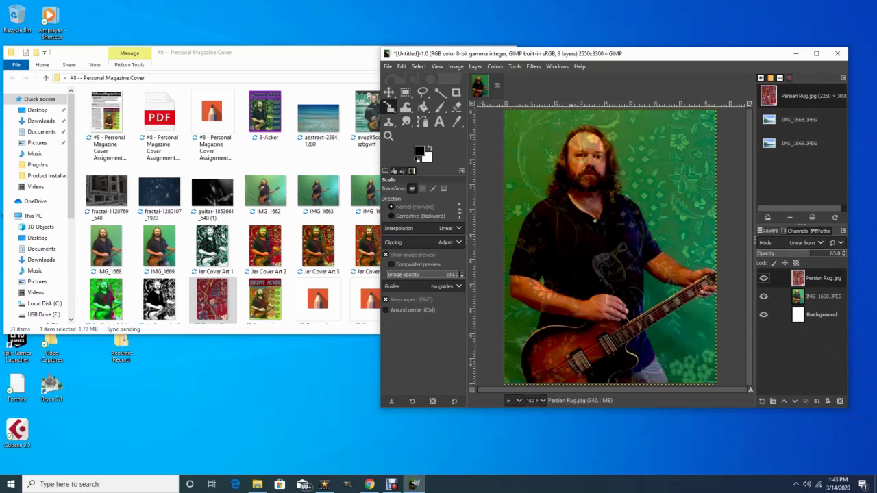
# Step: Create a new layer from the visible image above the Persian Rug, and toggle the layers' visibility to compare them
pyautogui.click(476, 66)
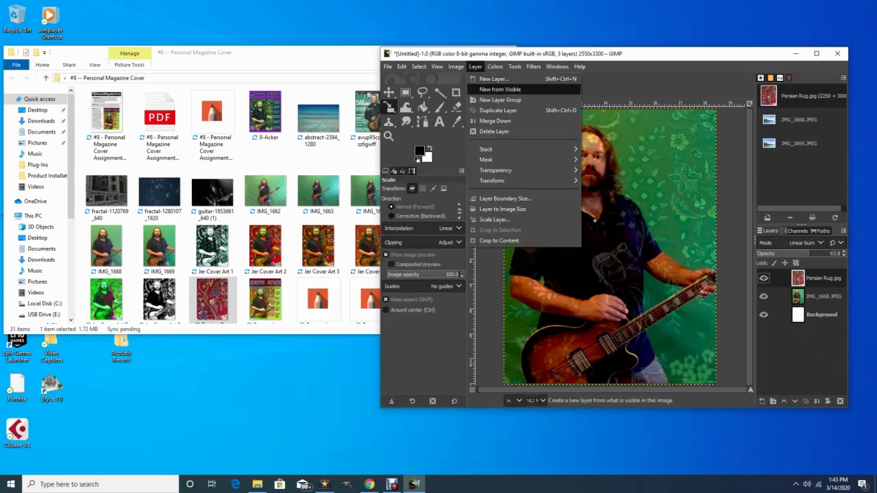
pyautogui.click(500, 90)
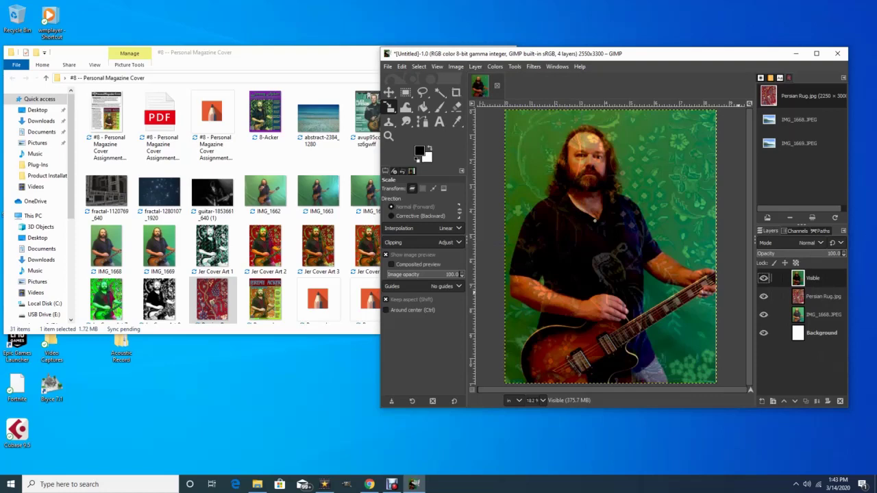
pyautogui.click(767, 296)
pyautogui.click(767, 315)
pyautogui.click(763, 314)
pyautogui.click(764, 296)
pyautogui.click(764, 278)
pyautogui.click(763, 297)
pyautogui.click(763, 296)
pyautogui.click(764, 278)
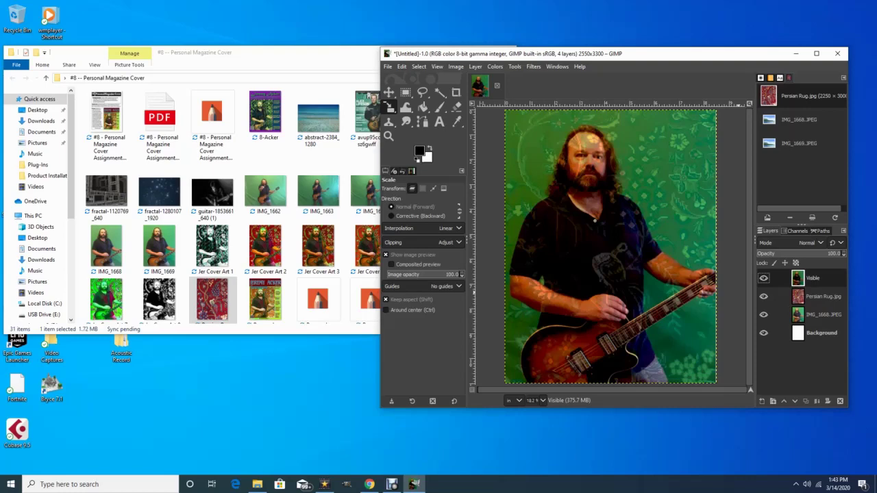
# Step: Try the Overlay blend mode on the Visible layer with its opacity lowered to about 31.9
pyautogui.click(812, 243)
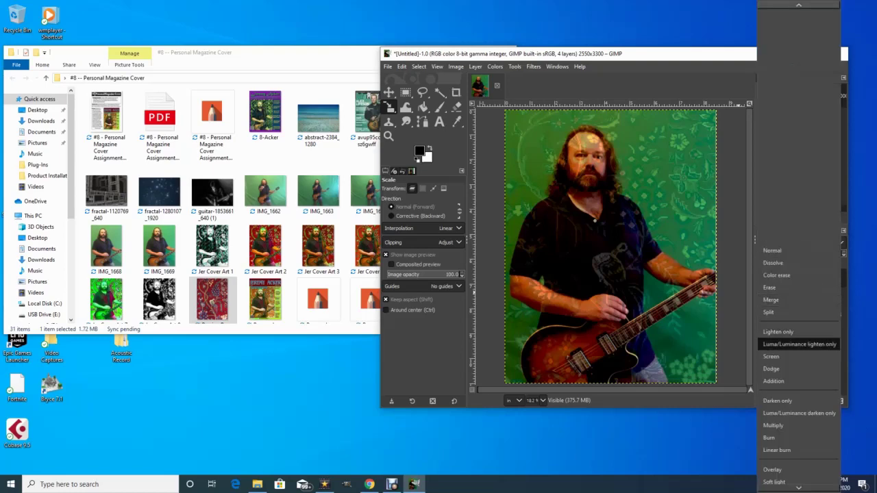
pyautogui.click(772, 469)
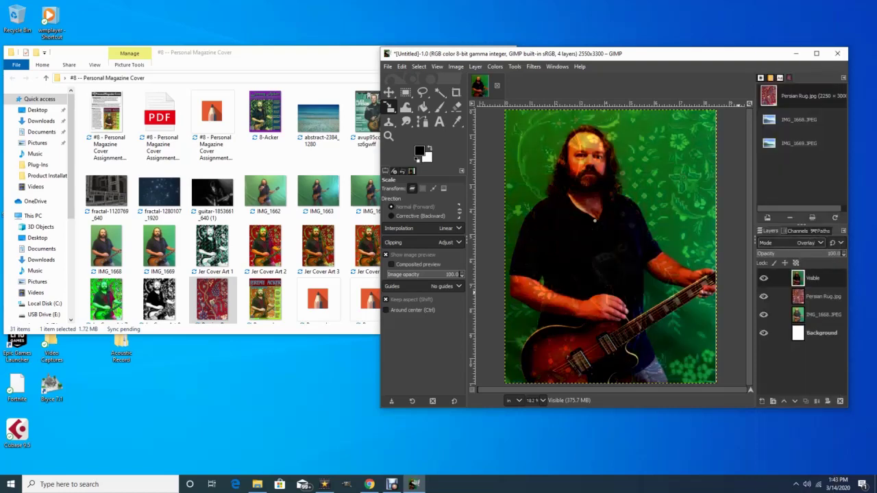
pyautogui.moveTo(837, 253); pyautogui.dragTo(783, 253)
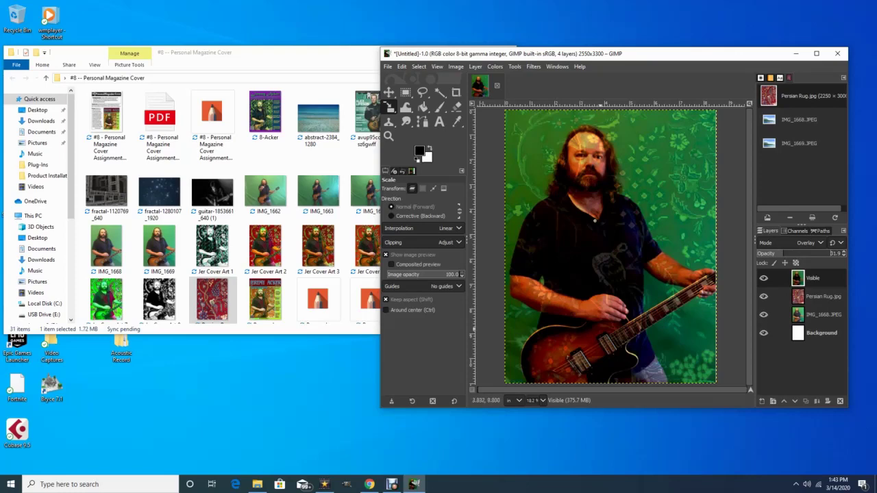
# Step: Try the HSV Saturation blend mode on the Visible layer
pyautogui.click(807, 243)
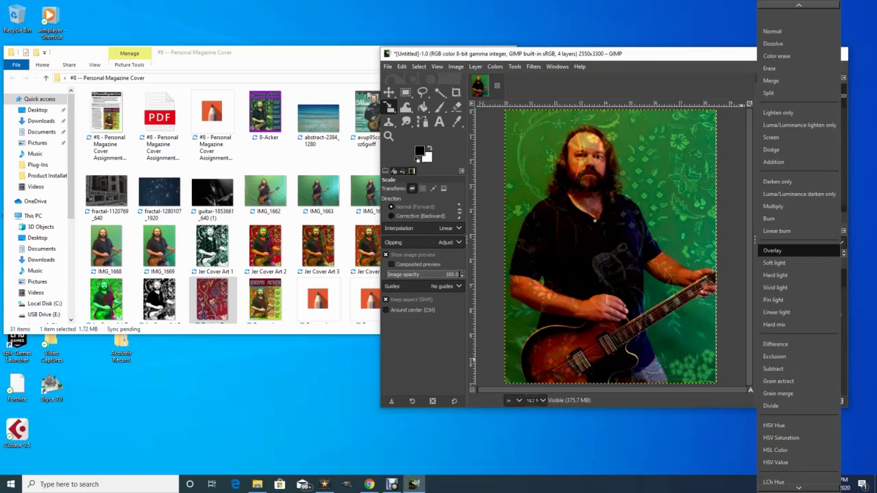
pyautogui.click(781, 437)
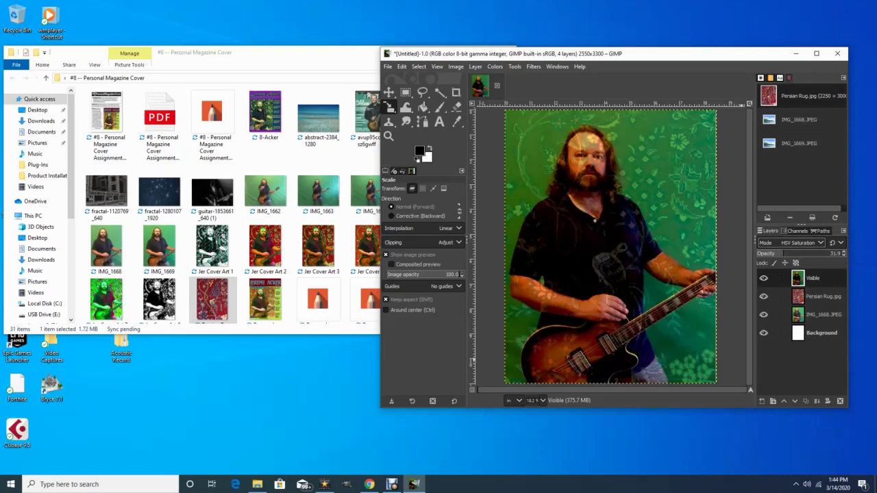
pyautogui.click(832, 243)
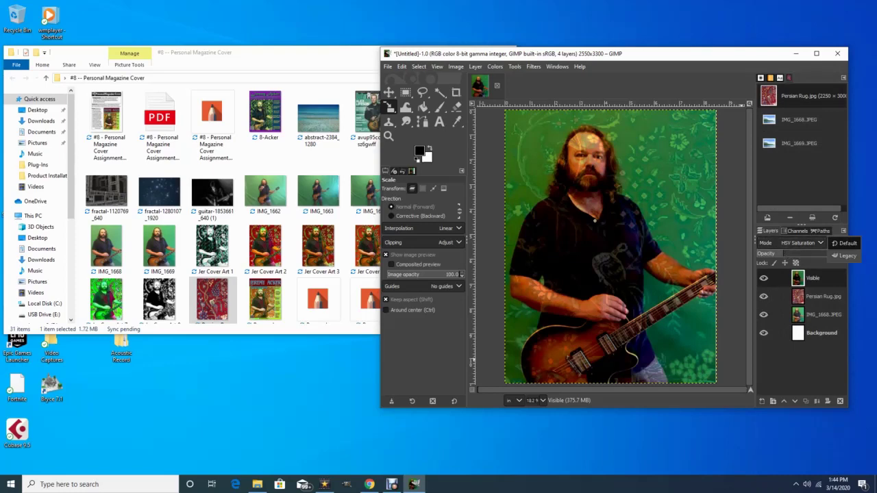
pyautogui.press('Escape')
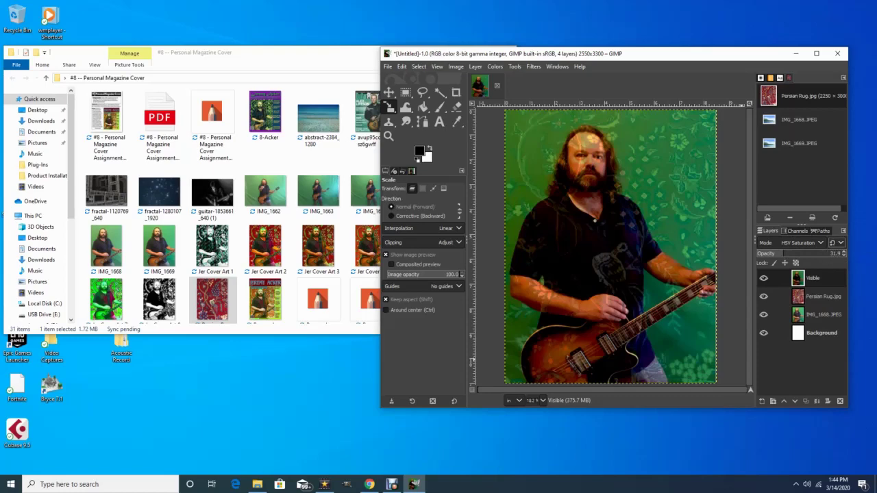
# Step: Switch the Visible layer to Linear light mode, try several opacity levels and settle on about 53.5
pyautogui.click(801, 243)
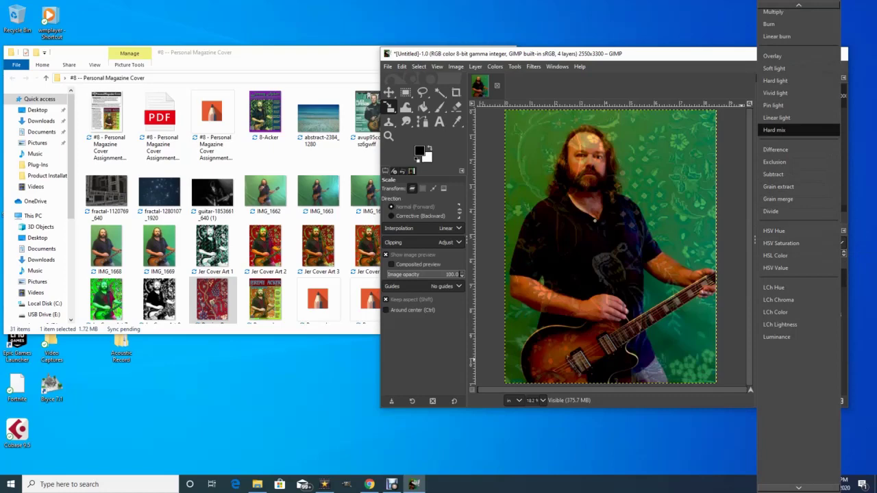
pyautogui.press('Return')
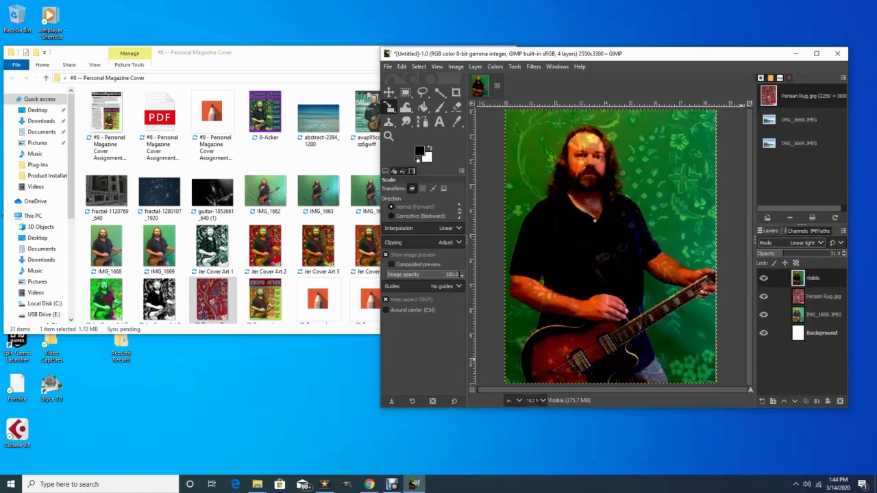
pyautogui.click(831, 254)
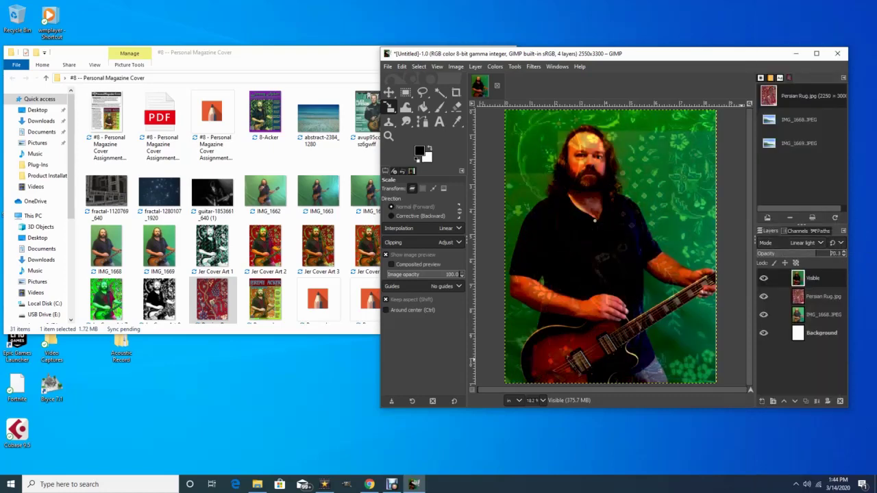
pyautogui.click(762, 253)
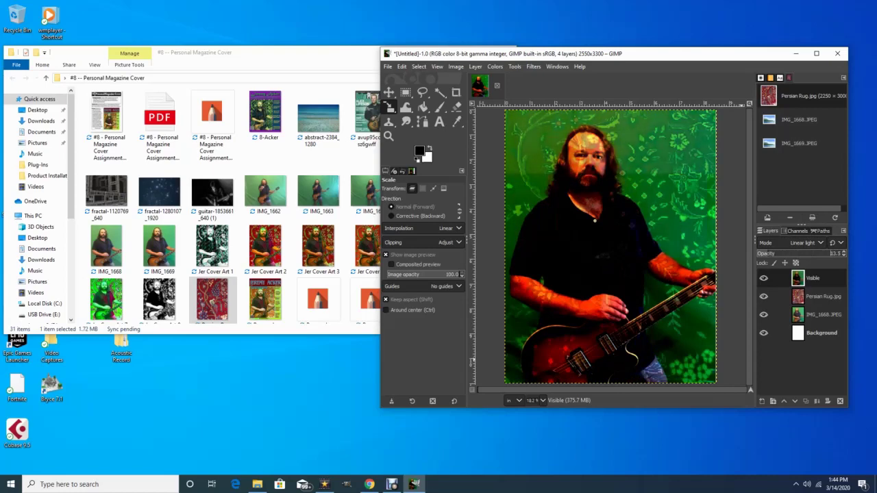
pyautogui.click(759, 254)
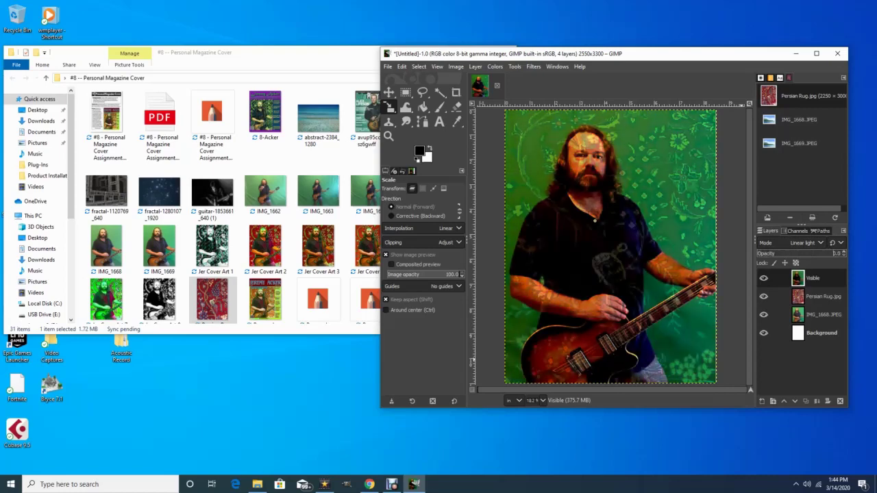
pyautogui.click(797, 254)
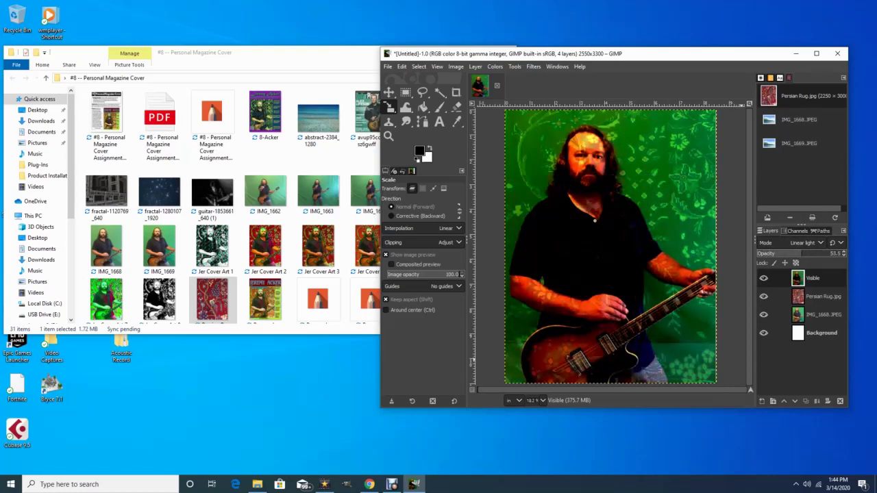
# Step: Change the Visible layer's blend mode to Luminance
pyautogui.click(807, 243)
pyautogui.click(776, 243)
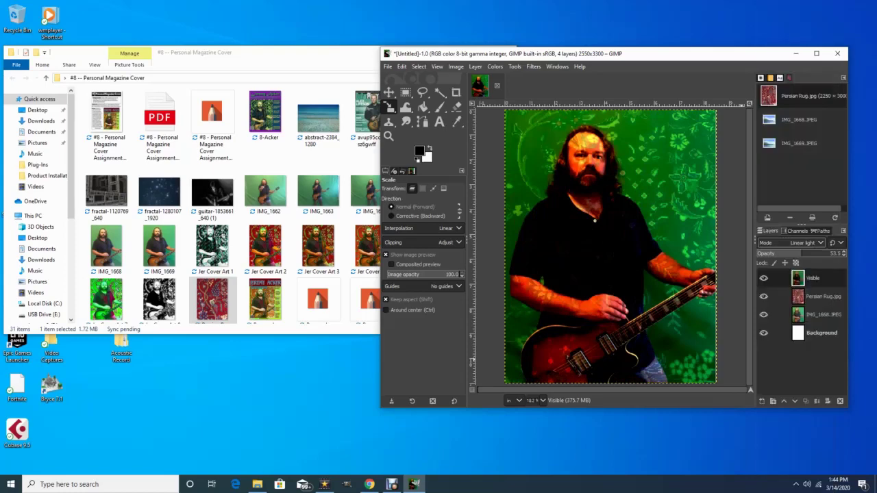
pyautogui.click(788, 243)
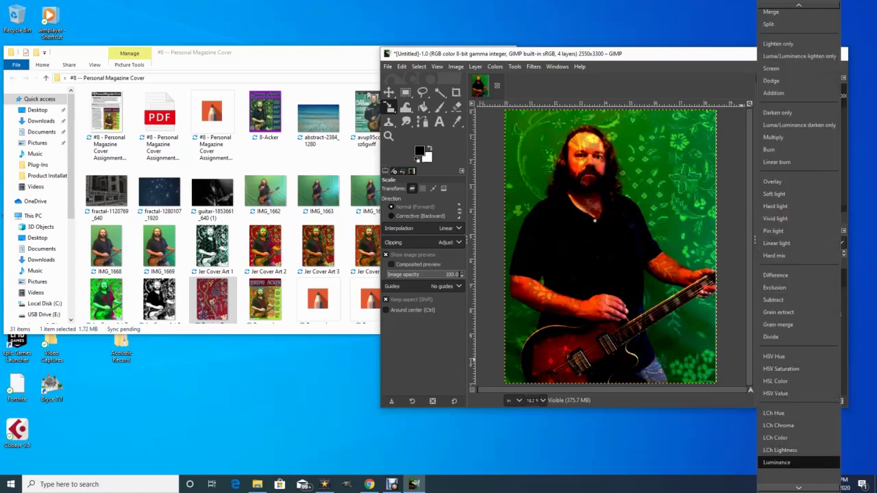
pyautogui.click(776, 462)
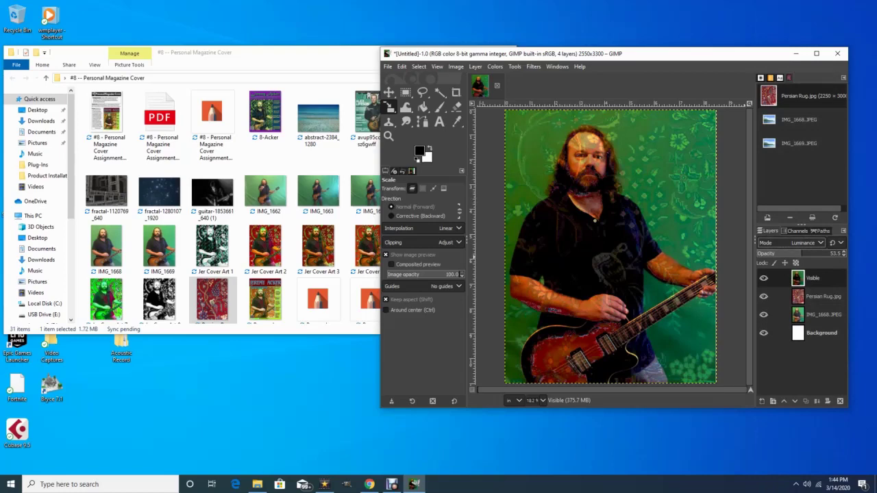
# Step: Lower the Visible layer's opacity, and try the LCh Chroma blend mode with opacity at about 18.4
pyautogui.click(776, 253)
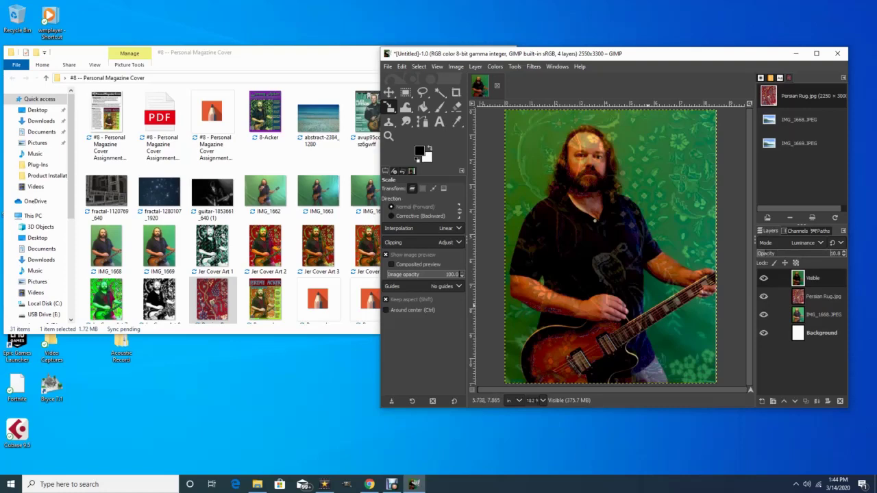
pyautogui.click(794, 243)
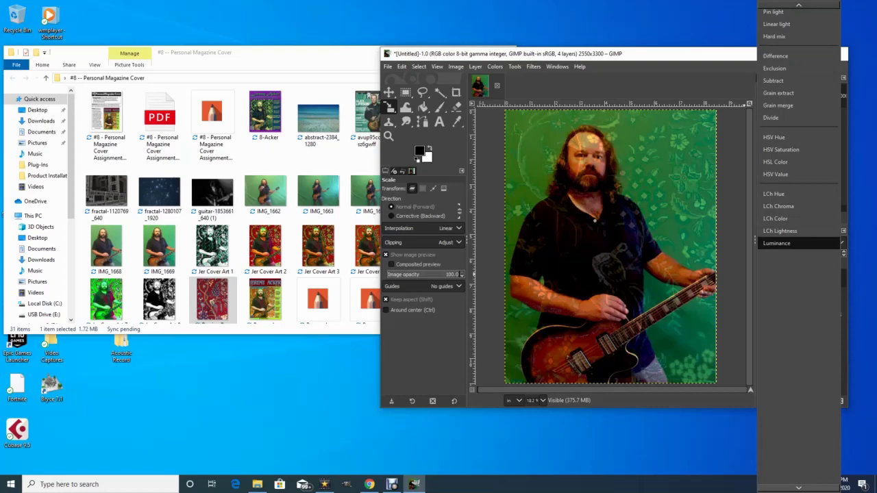
pyautogui.click(779, 205)
pyautogui.click(767, 253)
pyautogui.moveTo(771, 253)
pyautogui.mouseDown()
pyautogui.moveTo(820, 253)
pyautogui.moveTo(774, 253)
pyautogui.mouseUp()
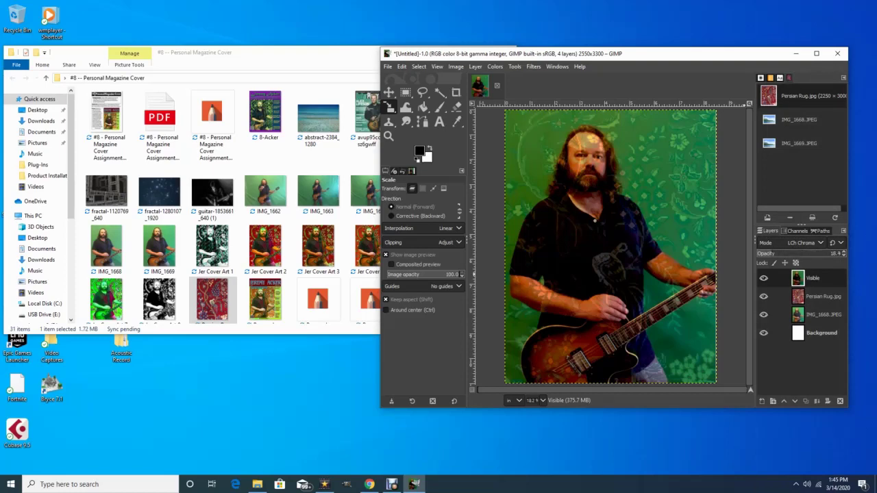
# Step: Try LCh Hue on the Visible layer, and settle on HSL Color mode with opacity at about 48.1
pyautogui.click(799, 242)
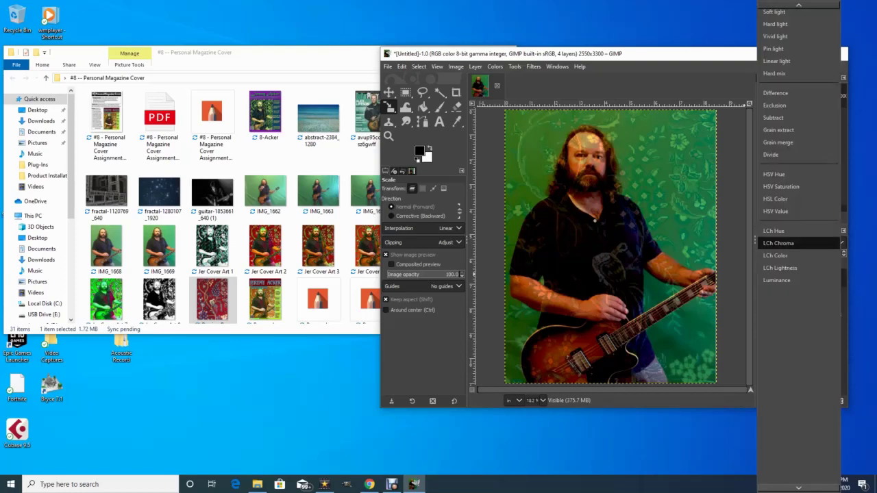
pyautogui.click(781, 231)
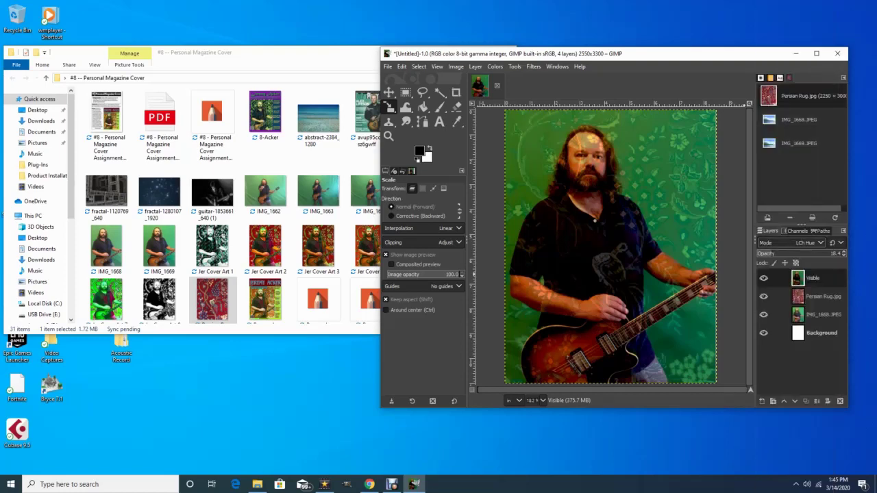
pyautogui.click(796, 243)
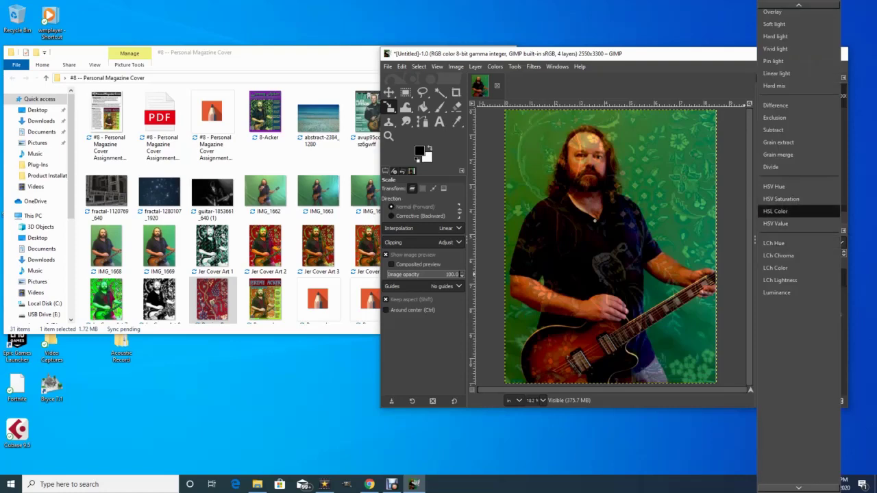
pyautogui.click(781, 212)
pyautogui.moveTo(773, 252); pyautogui.dragTo(799, 252)
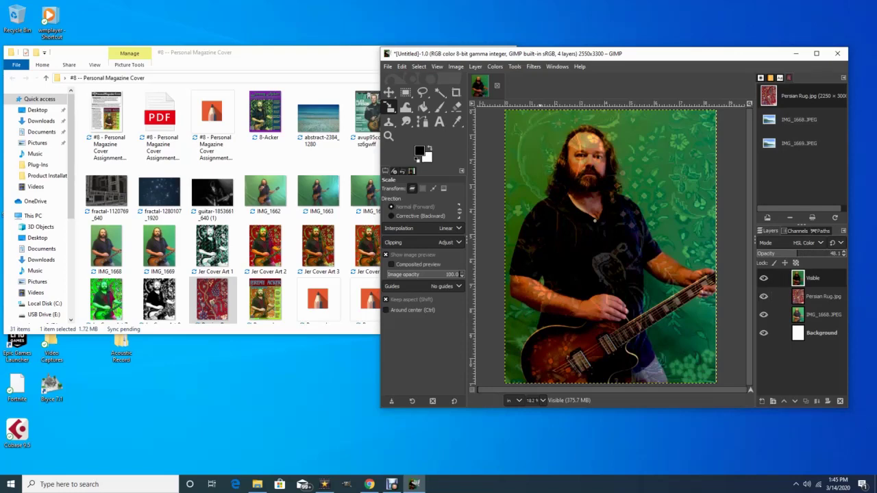
# Step: Create a new layer from the visible image and use Hue-Saturation to set its greens to hue 106.5 and saturation -59.8
pyautogui.click(476, 66)
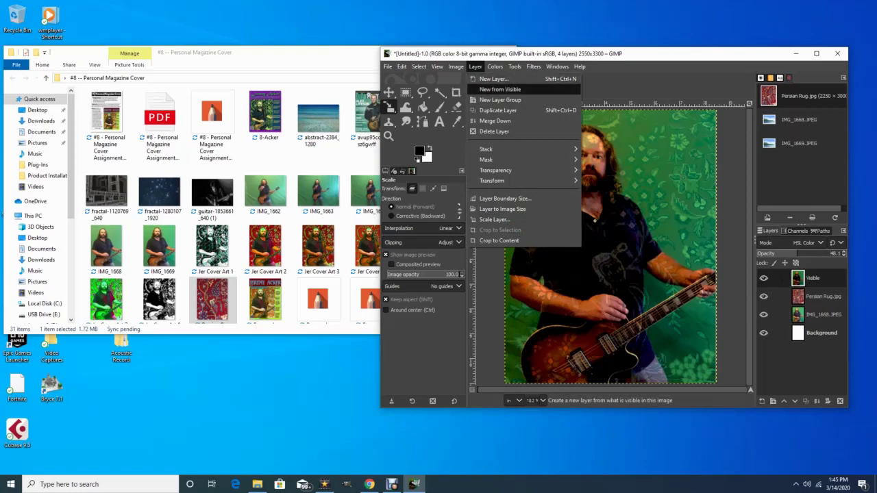
pyautogui.click(499, 89)
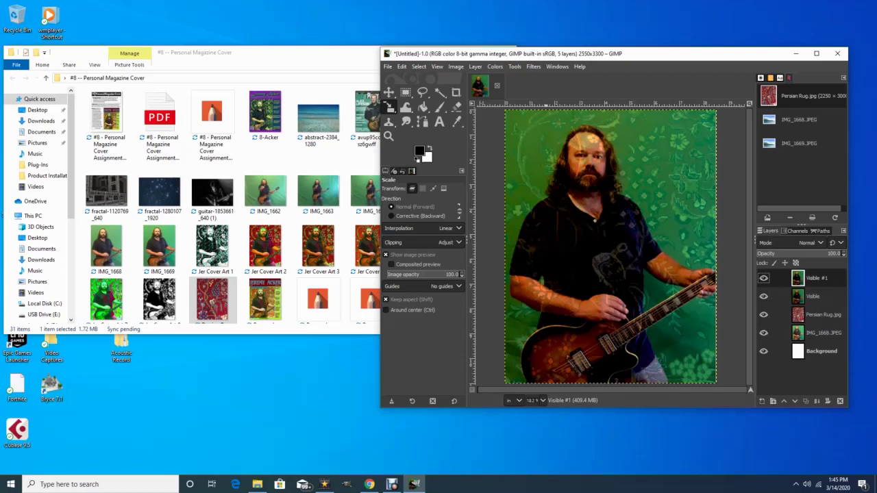
pyautogui.click(474, 67)
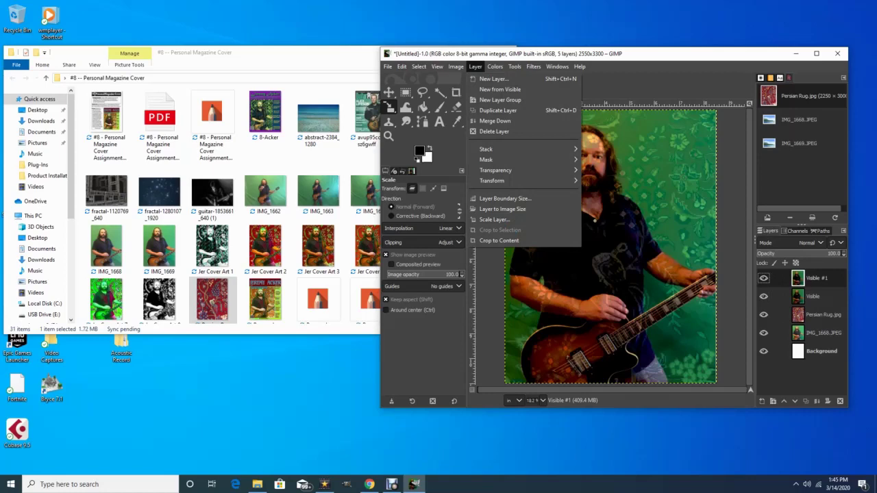
pyautogui.moveTo(494, 67)
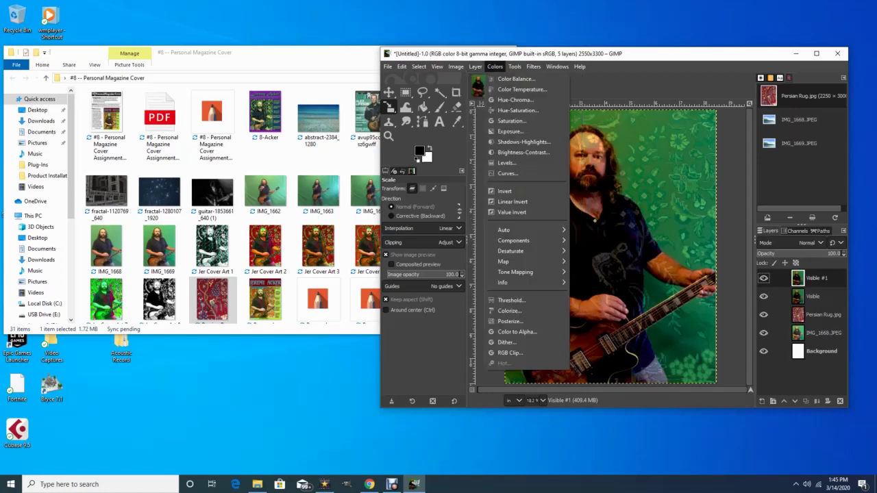
pyautogui.click(518, 110)
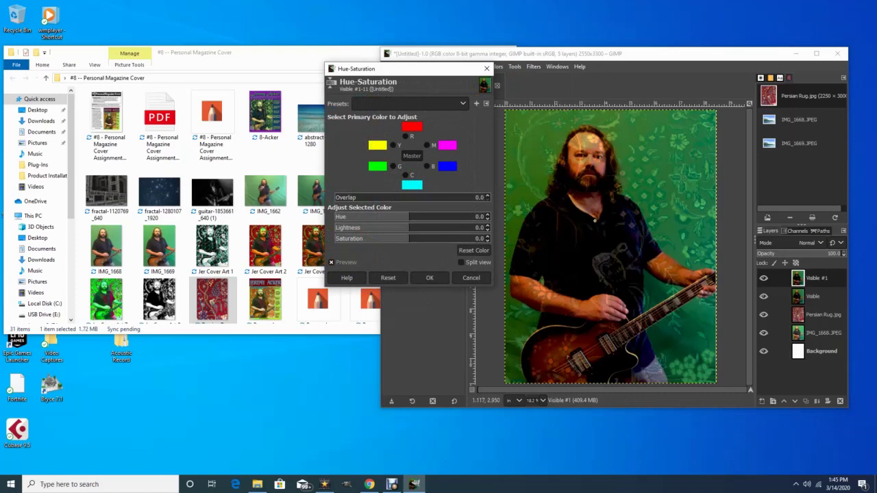
pyautogui.click(393, 166)
pyautogui.moveTo(409, 217); pyautogui.dragTo(456, 218)
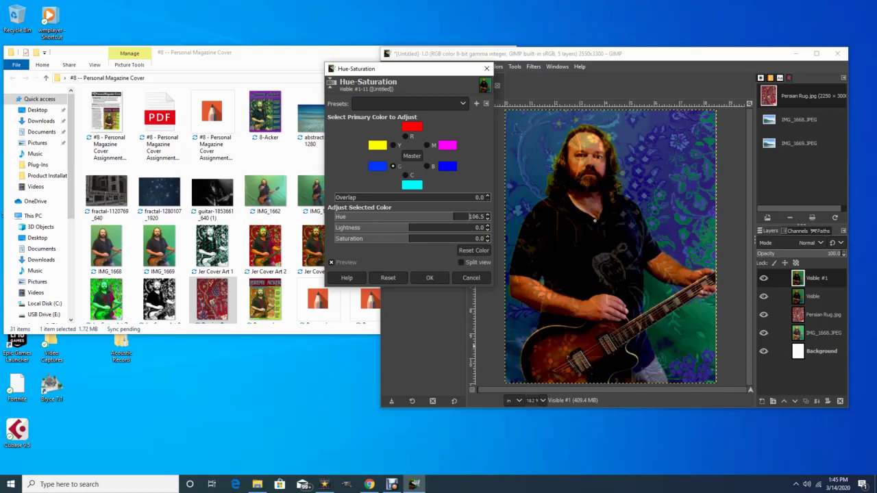
pyautogui.moveTo(410, 239); pyautogui.dragTo(367, 238)
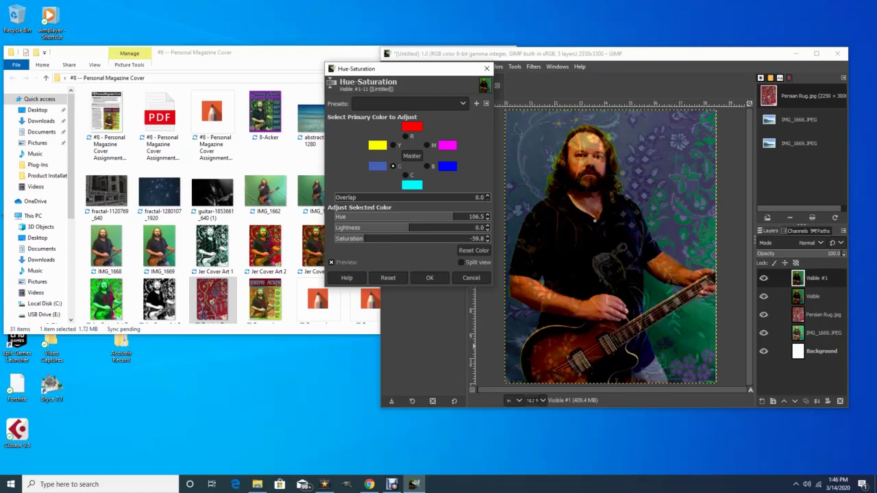
# Step: Set the reds' hue to about 4.4, apply the Hue-Saturation adjustment, and compare it by hiding and reshowing the Visible #1 layer
pyautogui.click(405, 137)
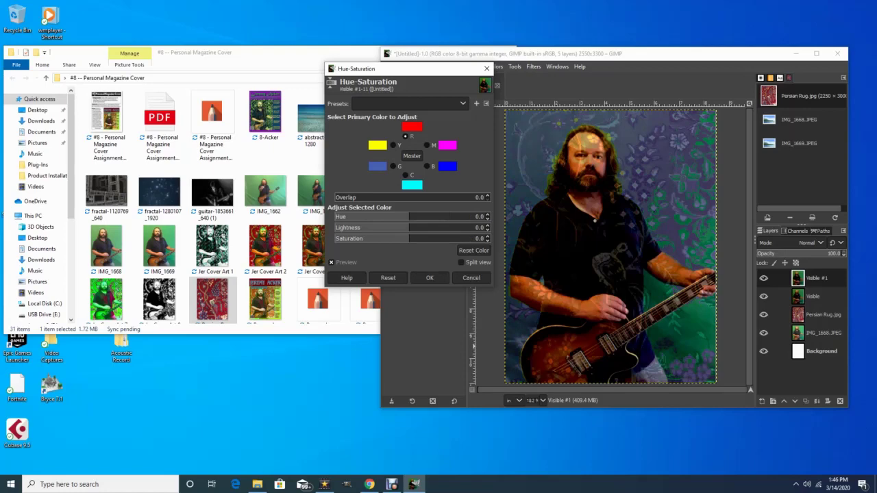
pyautogui.moveTo(409, 216); pyautogui.dragTo(469, 216)
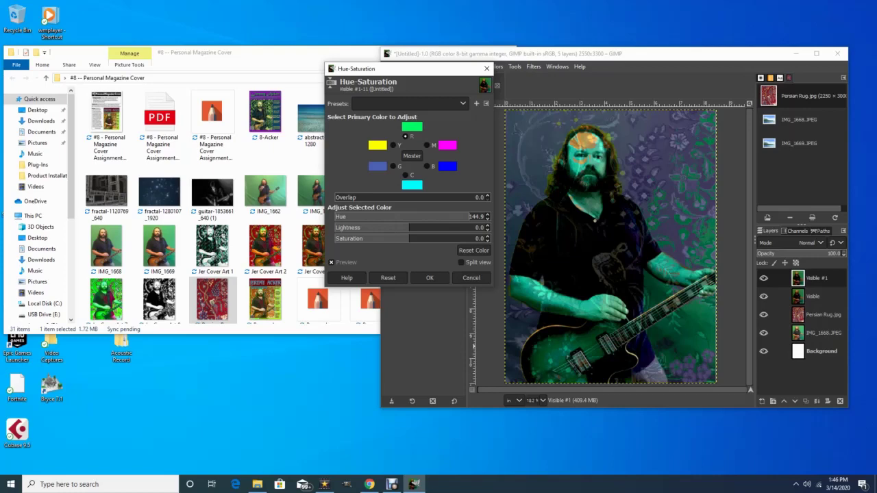
pyautogui.moveTo(474, 217)
pyautogui.mouseDown()
pyautogui.moveTo(483, 216)
pyautogui.moveTo(471, 217)
pyautogui.mouseUp()
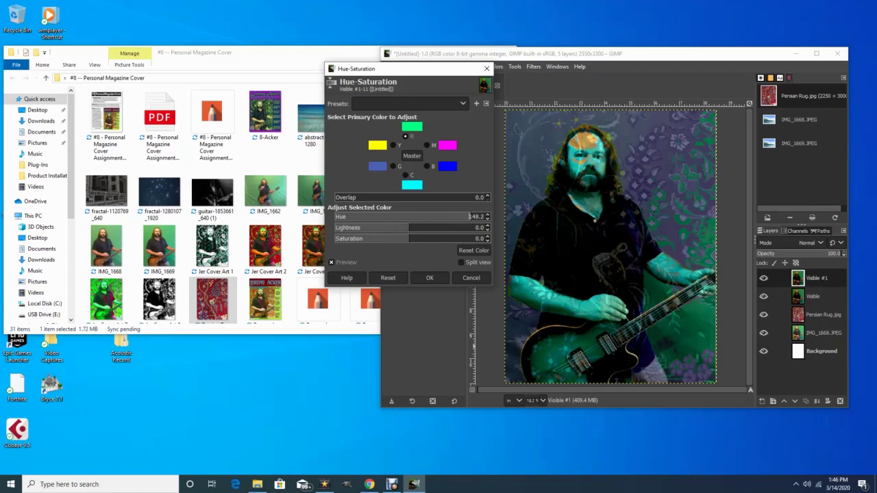
pyautogui.moveTo(459, 216); pyautogui.dragTo(406, 217)
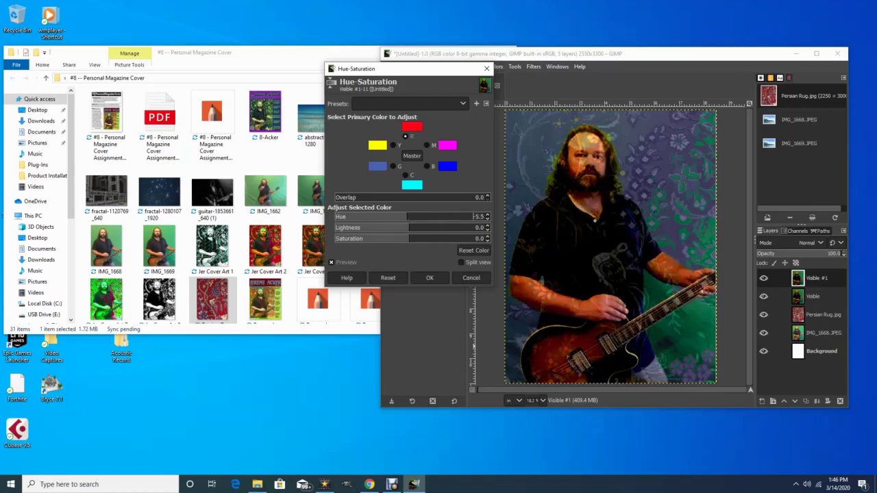
pyautogui.moveTo(409, 217); pyautogui.dragTo(411, 216)
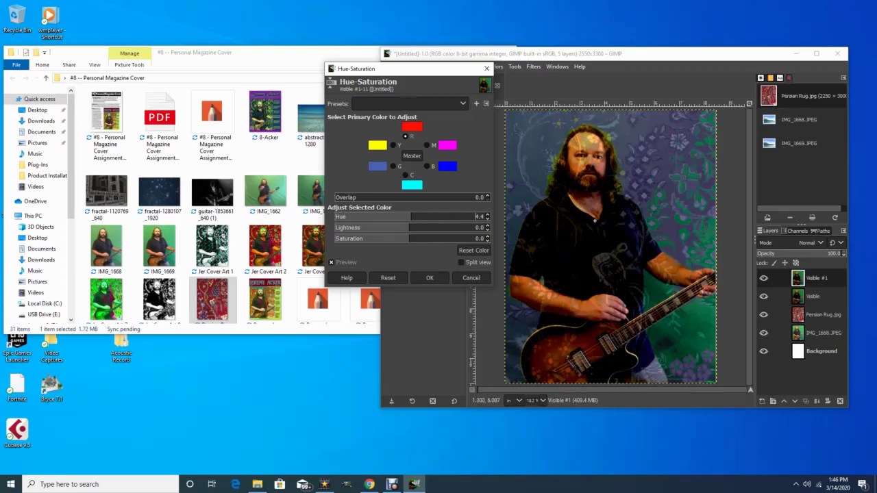
pyautogui.click(430, 278)
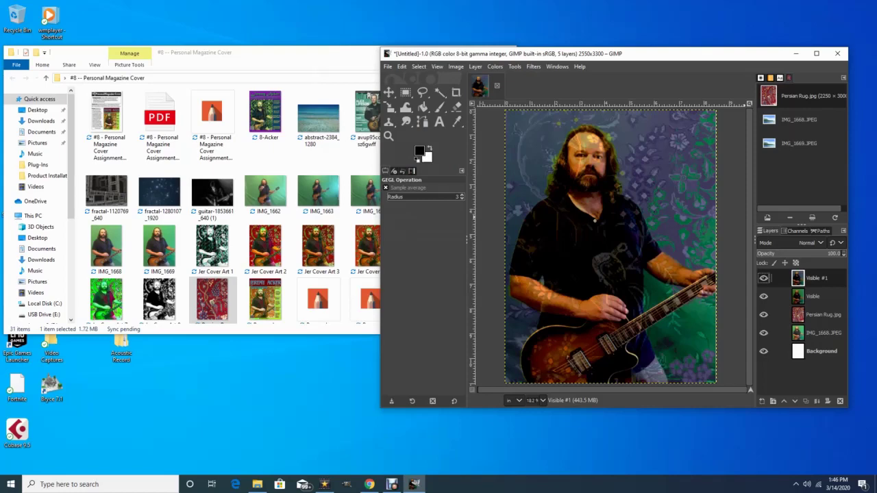
pyautogui.click(763, 277)
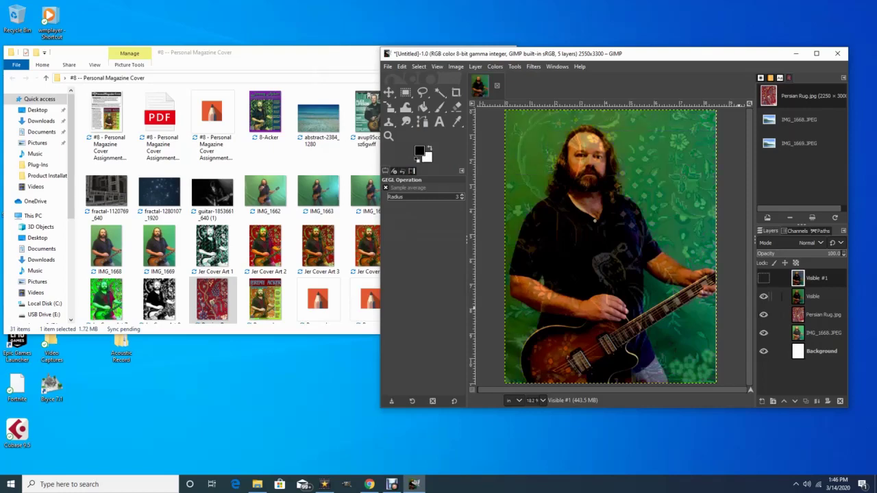
pyautogui.click(763, 277)
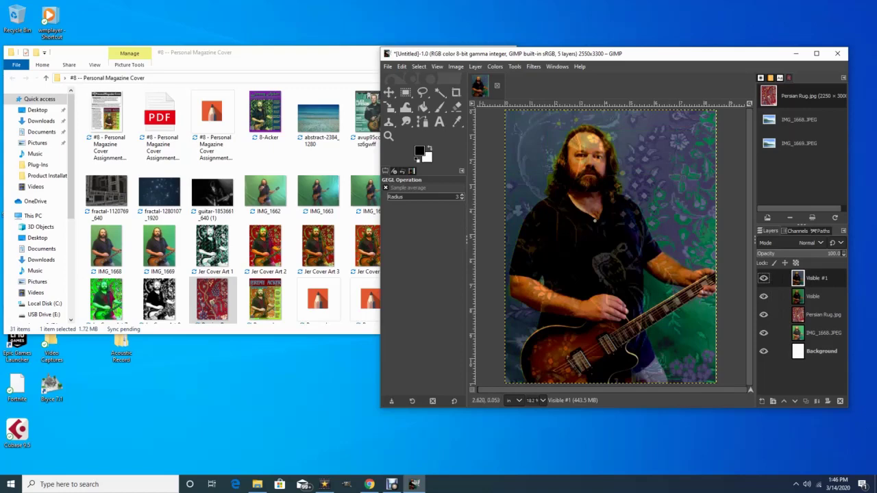
# Step: Create another new layer from the visible image, above Visible #1
pyautogui.click(475, 66)
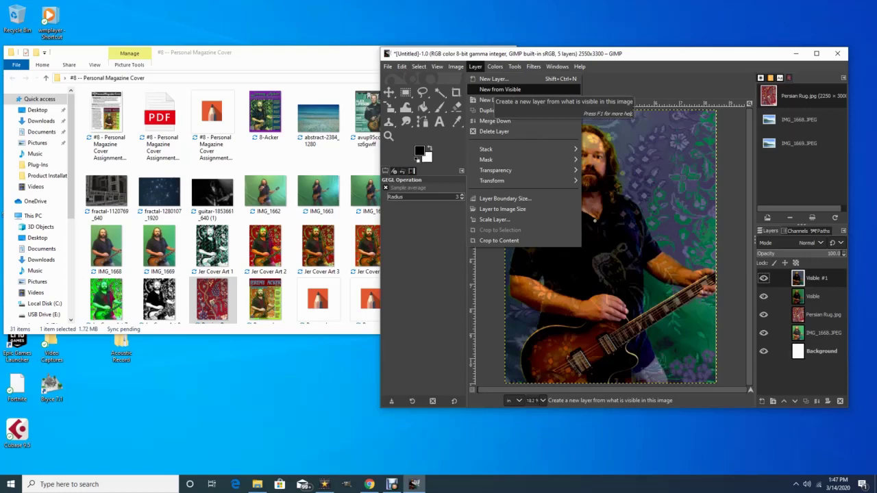
pyautogui.click(475, 66)
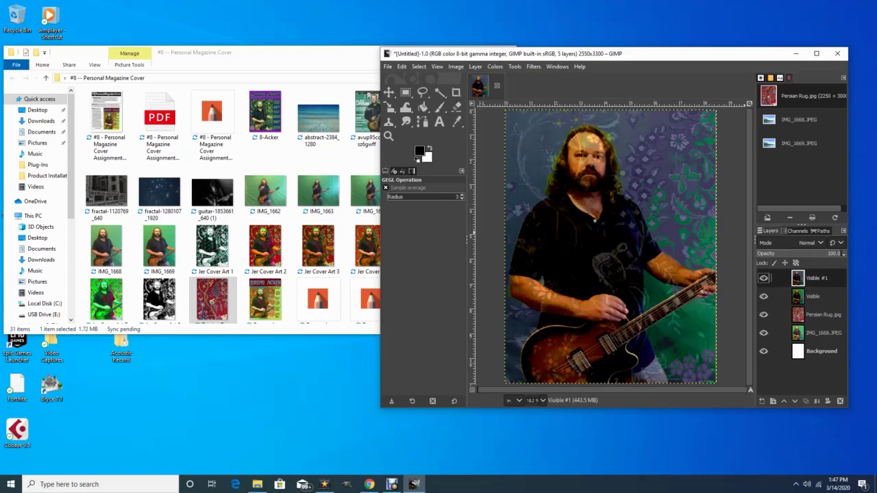
pyautogui.hotkey('alt', 'l')
pyautogui.press('Right')
pyautogui.press('Left')
pyautogui.press('Down')
pyautogui.press('Down')
pyautogui.press('Return')
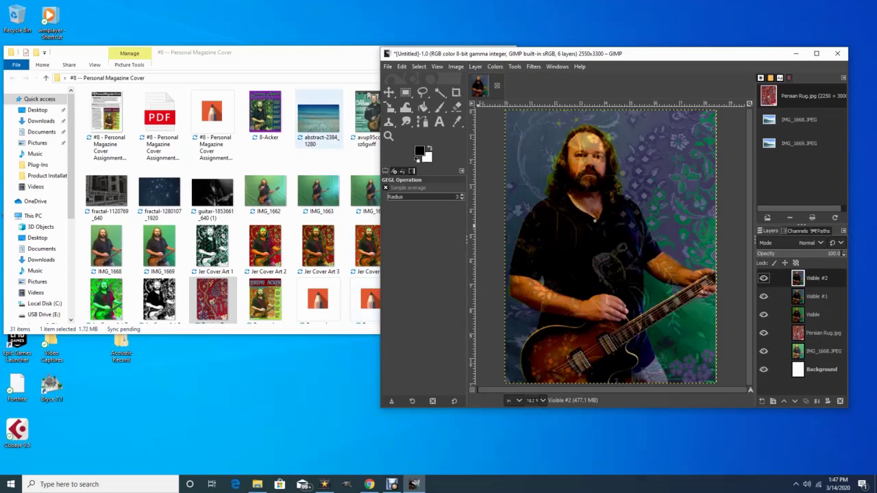
# Step: Bring the fractal-1120769_640 image from the project folder in File Explorer into the GIMP cover as a new layer
pyautogui.click(317, 53)
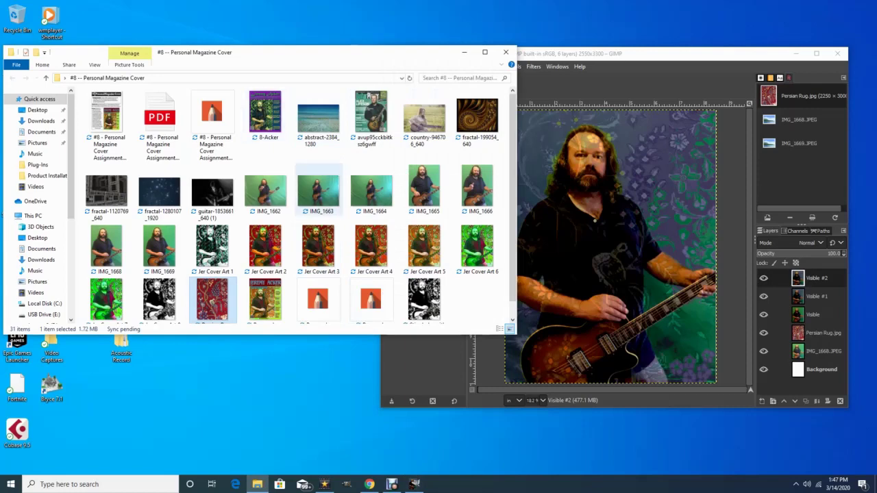
pyautogui.scroll(-1, 513, 205)
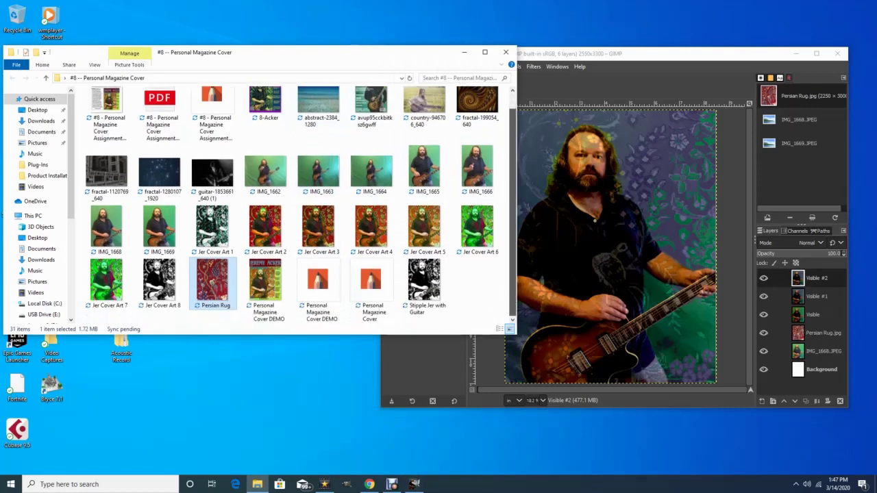
pyautogui.scroll(1, 301, 205)
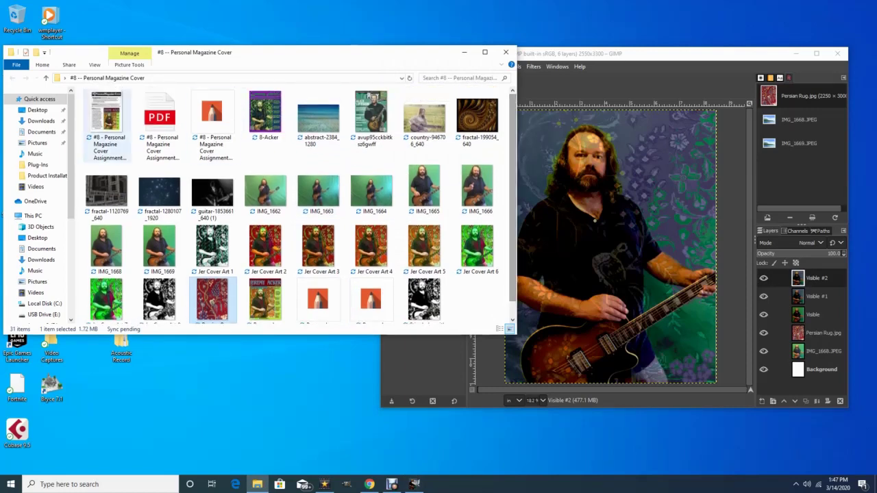
pyautogui.click(107, 192)
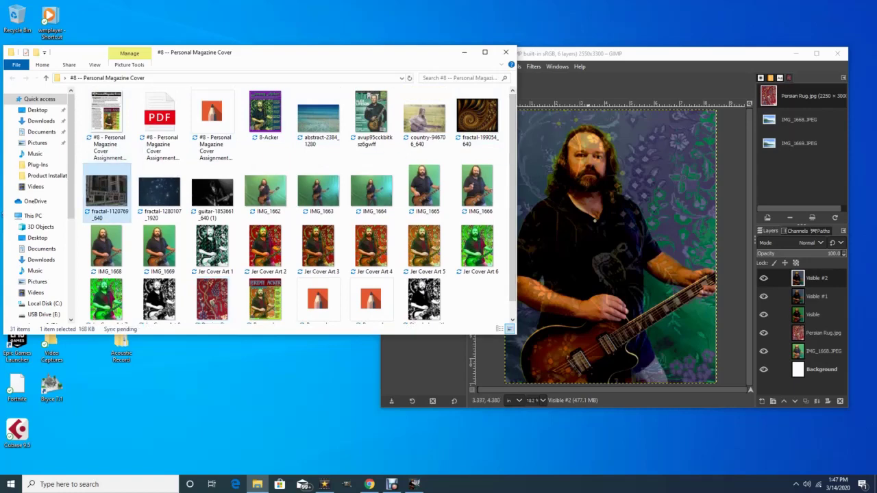
pyautogui.moveTo(588, 218); pyautogui.dragTo(596, 233)
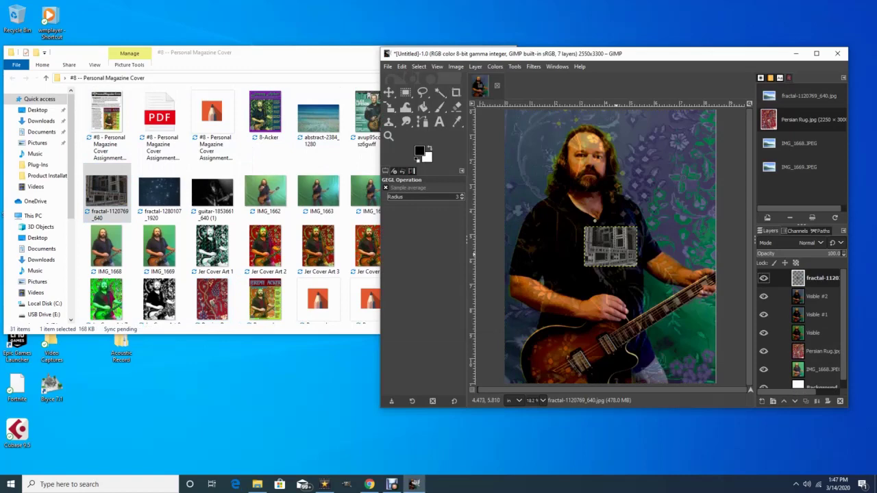
# Step: Scale the fractal layer to about 8.75 inches wide, stretch it to the full page height, and position it over the whole cover
pyautogui.hotkey('shift', 's')
pyautogui.click(599, 244)
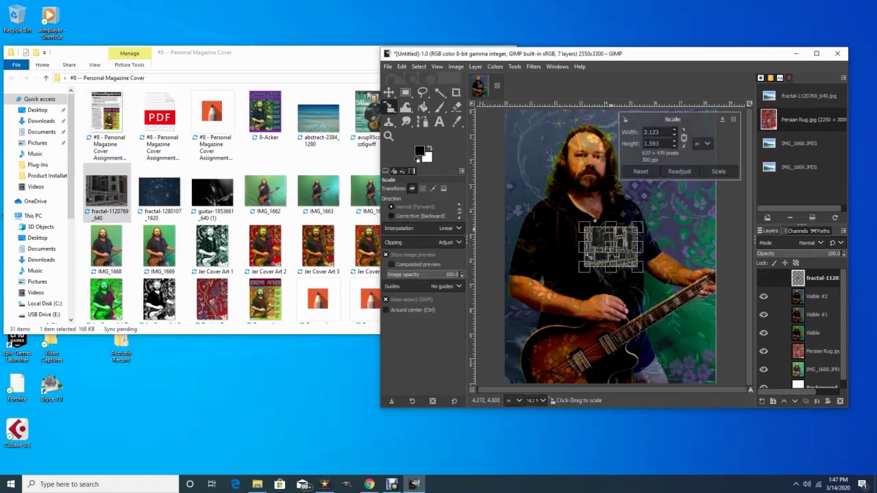
pyautogui.moveTo(585, 229); pyautogui.dragTo(477, 106)
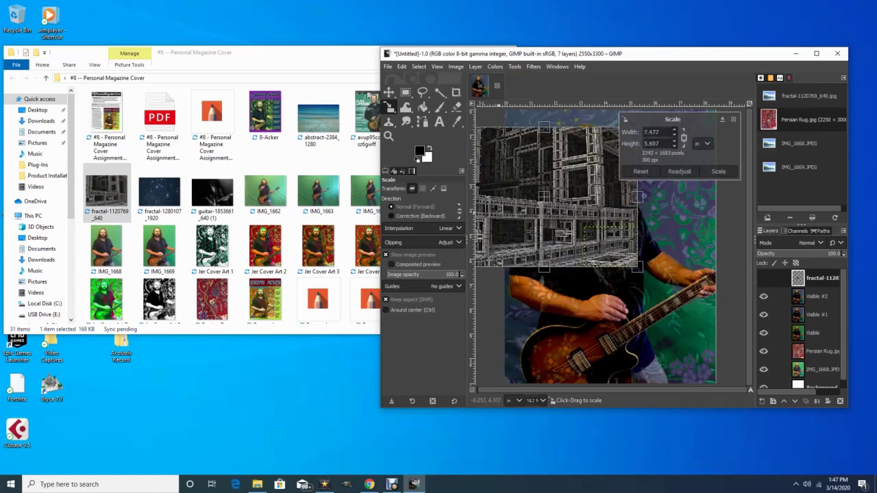
pyautogui.moveTo(573, 199); pyautogui.dragTo(618, 242)
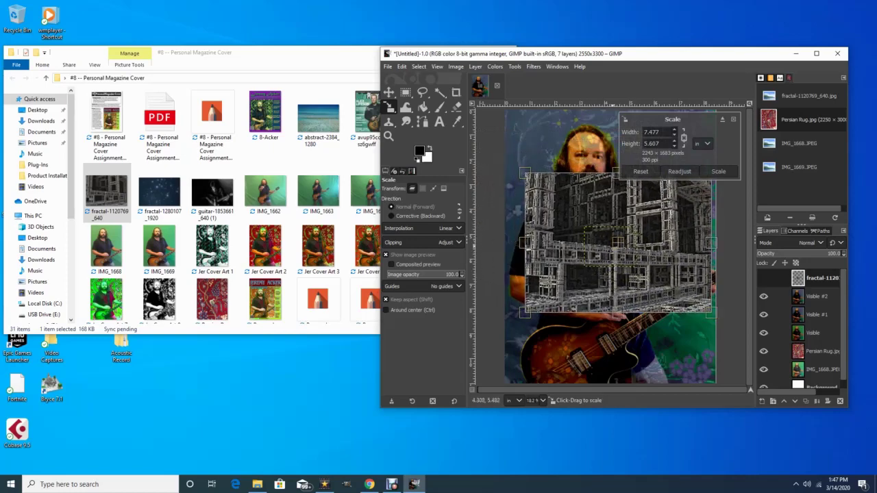
pyautogui.moveTo(525, 174); pyautogui.dragTo(493, 149)
pyautogui.moveTo(603, 231); pyautogui.dragTo(613, 248)
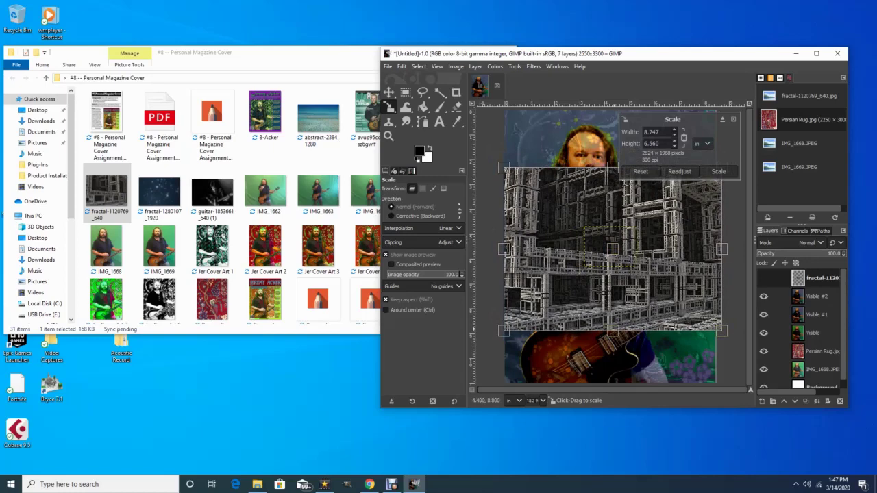
pyautogui.moveTo(614, 328); pyautogui.dragTo(611, 382)
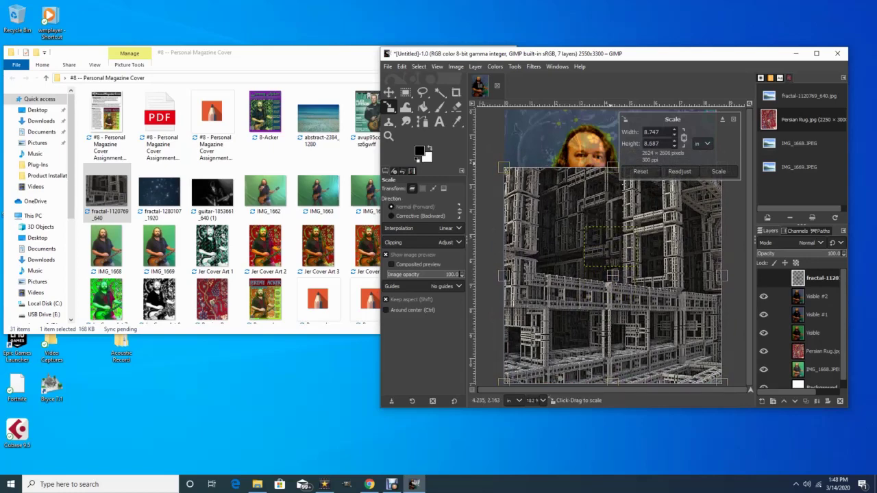
pyautogui.moveTo(613, 167); pyautogui.dragTo(613, 154)
pyautogui.moveTo(615, 113); pyautogui.dragTo(621, 110)
pyautogui.press('Return')
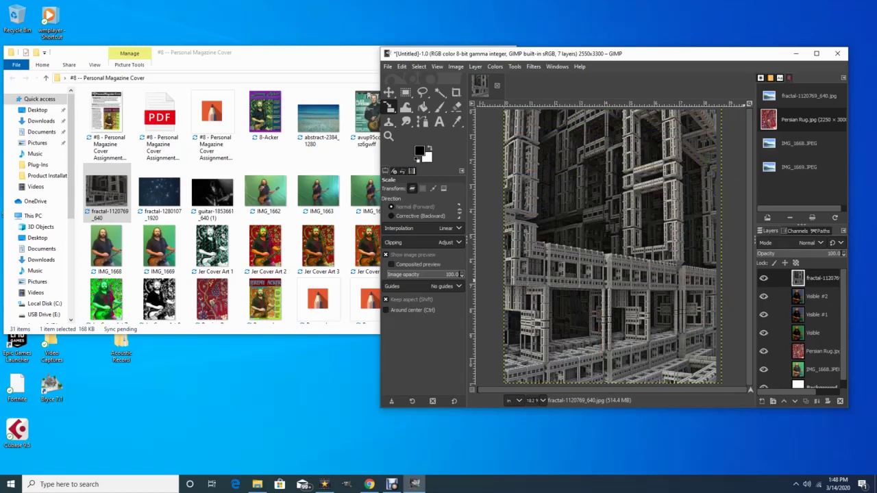
# Step: Try the Color erase, Merge and Dodge blend modes on the fractal layer
pyautogui.click(809, 243)
pyautogui.click(788, 275)
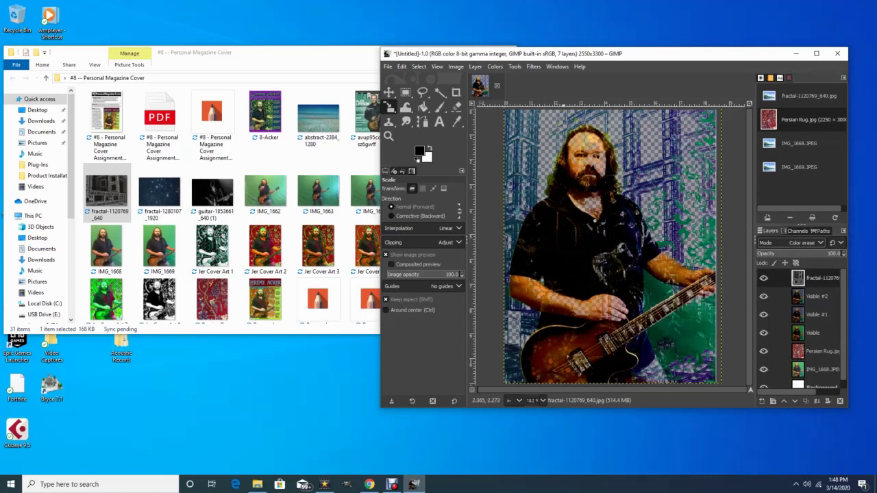
pyautogui.click(794, 242)
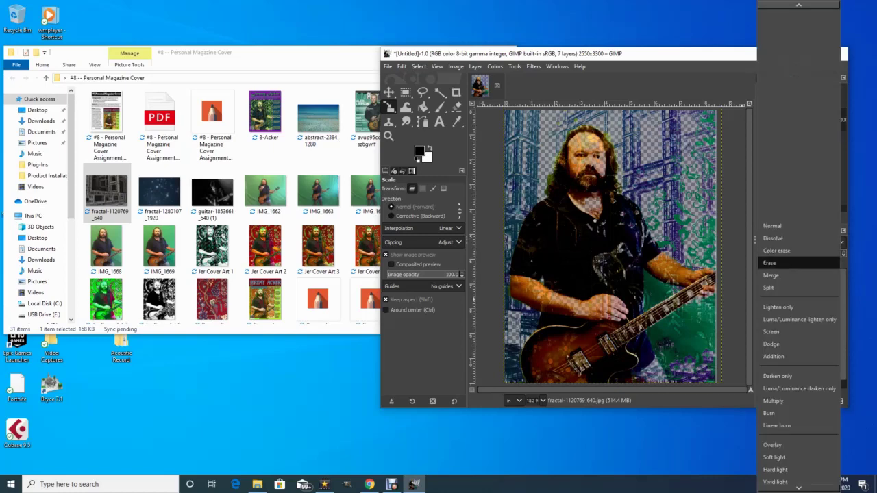
pyautogui.click(771, 275)
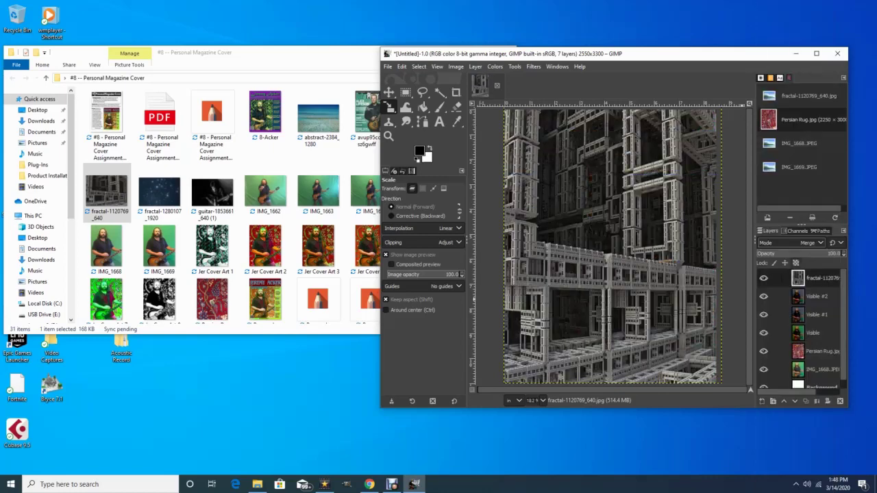
pyautogui.click(792, 243)
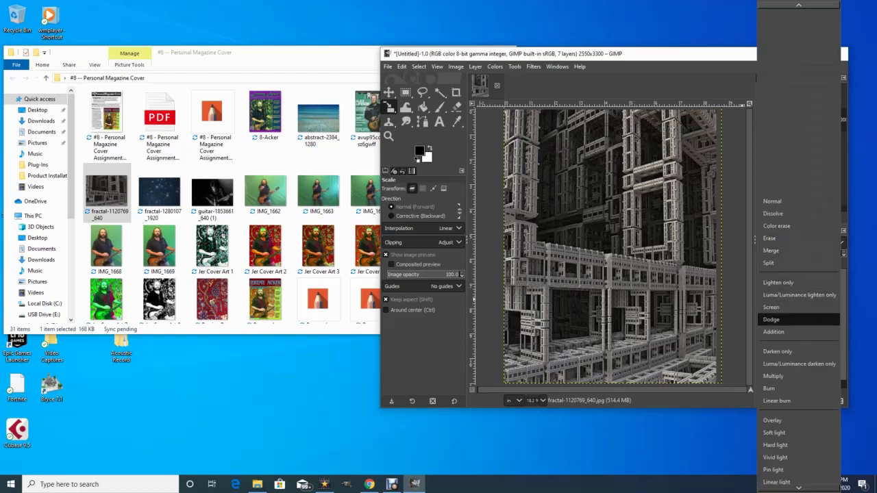
pyautogui.click(770, 319)
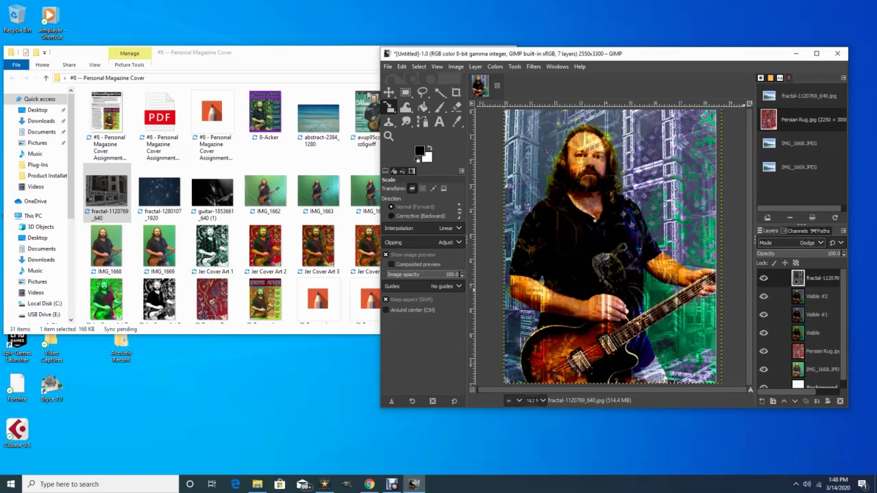
# Step: Lower the fractal layer's opacity to 31.4 and try the Addition blend mode on it
pyautogui.click(806, 253)
pyautogui.moveTo(807, 253); pyautogui.dragTo(781, 253)
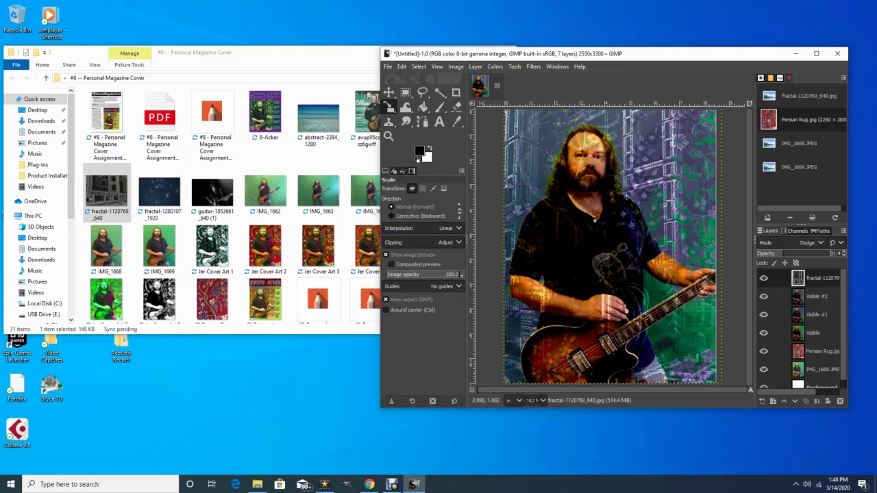
pyautogui.click(801, 242)
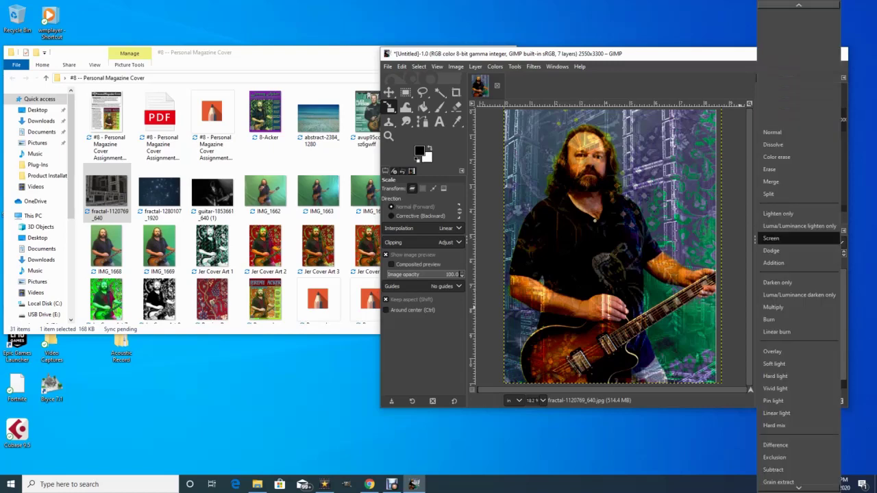
pyautogui.click(795, 263)
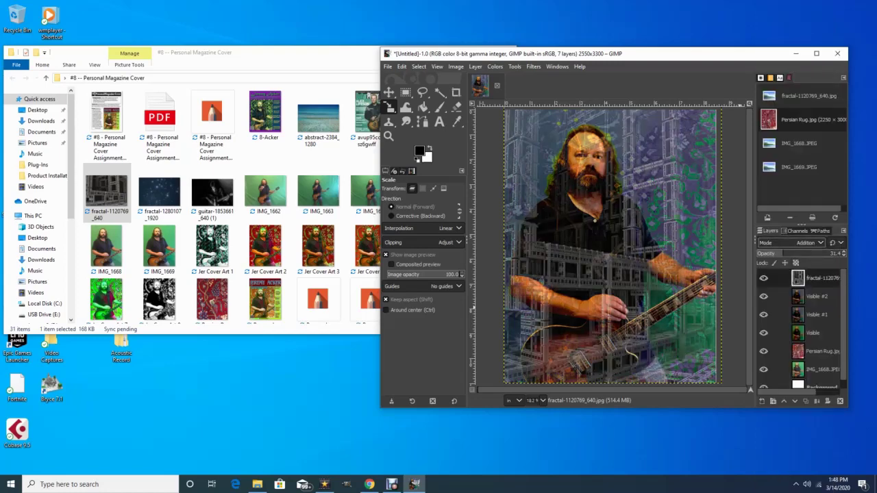
# Step: Set the fractal layer's blend mode to Soft light and raise its opacity to slightly above 55
pyautogui.click(800, 243)
pyautogui.click(795, 338)
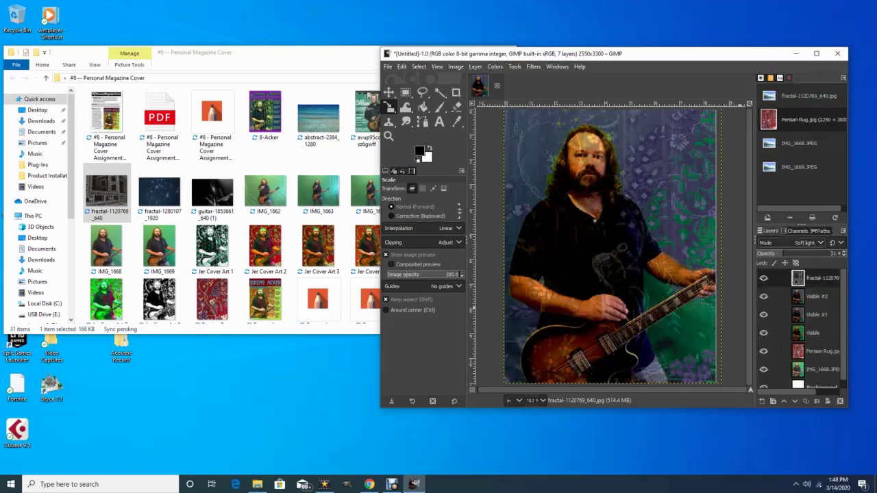
pyautogui.moveTo(786, 252); pyautogui.dragTo(807, 253)
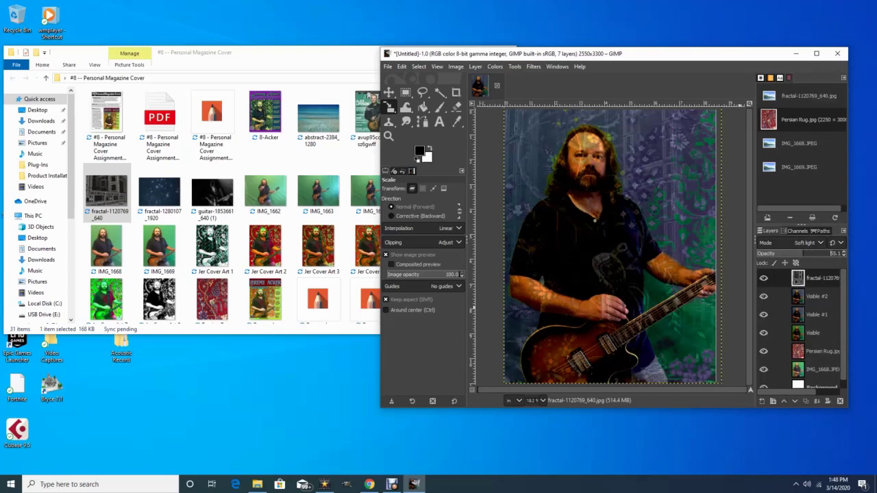
pyautogui.moveTo(803, 253); pyautogui.dragTo(811, 253)
# Step: Create a new layer from the visible image and adjust its brightness to 24 and contrast to 13
pyautogui.click(475, 67)
pyautogui.click(500, 90)
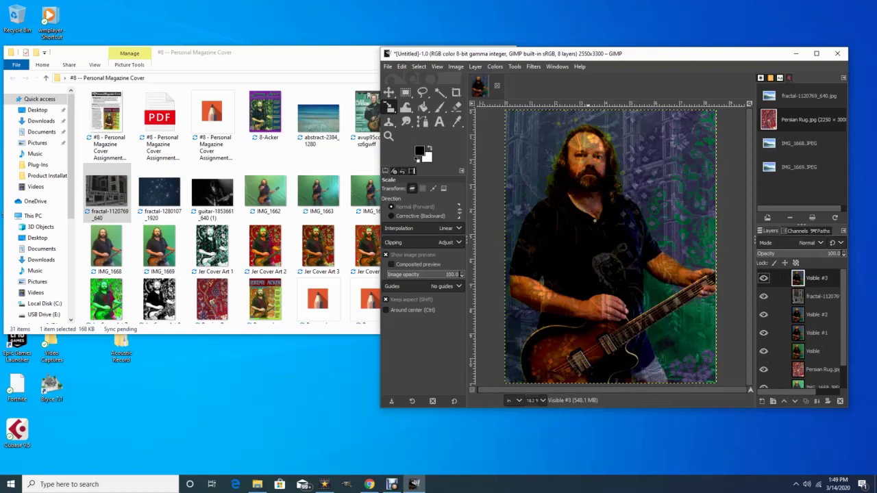
pyautogui.click(495, 66)
pyautogui.click(523, 152)
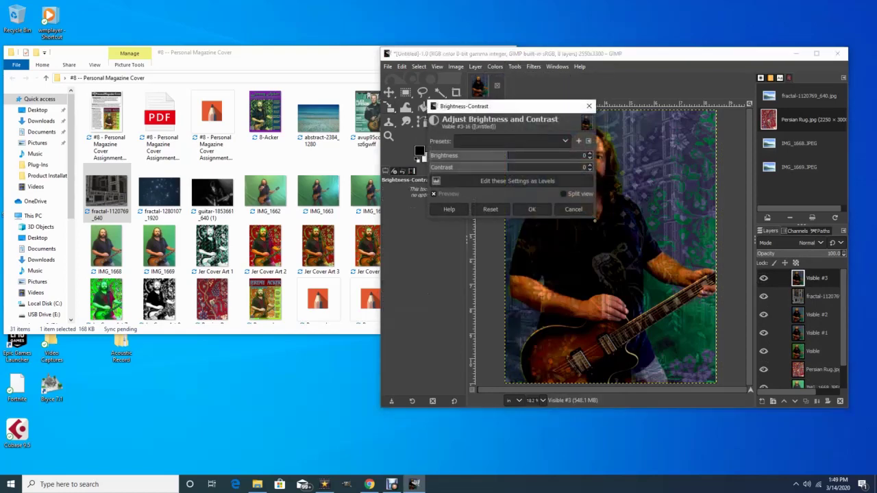
pyautogui.moveTo(503, 108); pyautogui.dragTo(300, 84)
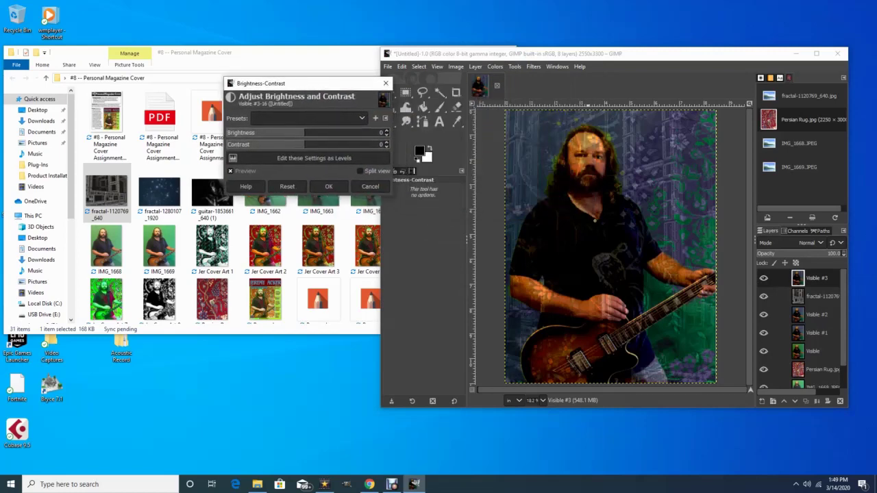
pyautogui.moveTo(305, 132)
pyautogui.mouseDown()
pyautogui.moveTo(315, 132)
pyautogui.moveTo(302, 132)
pyautogui.moveTo(306, 145)
pyautogui.moveTo(282, 145)
pyautogui.moveTo(291, 133)
pyautogui.moveTo(270, 133)
pyautogui.moveTo(321, 133)
pyautogui.moveTo(295, 145)
pyautogui.moveTo(312, 145)
pyautogui.mouseUp()
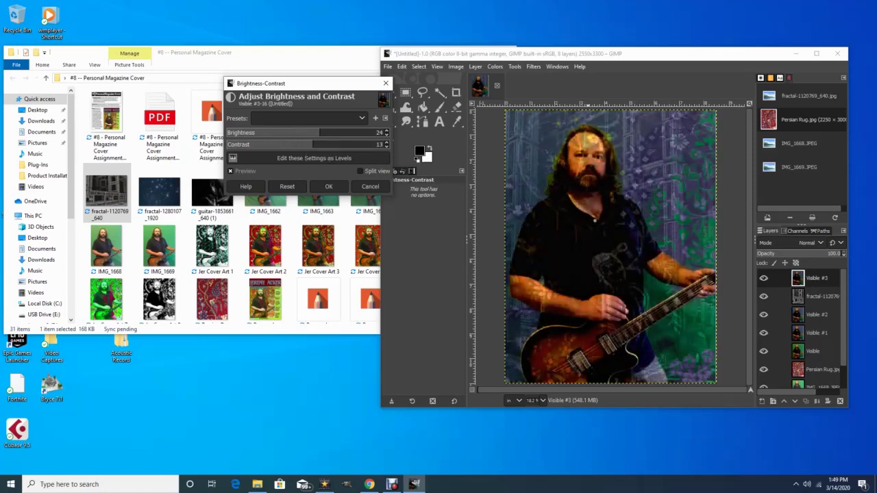
pyautogui.click(328, 186)
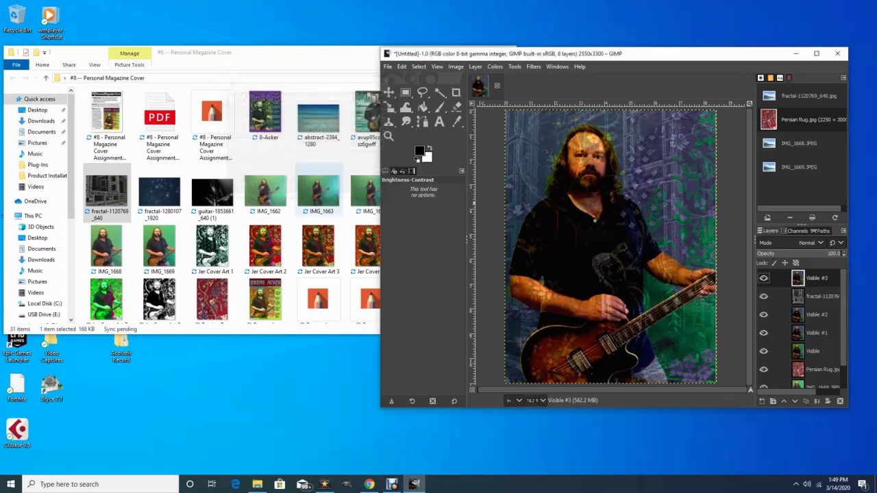
# Step: Compare the brightness and contrast adjustment by hiding and reshowing the Visible #3 layer
pyautogui.click(764, 277)
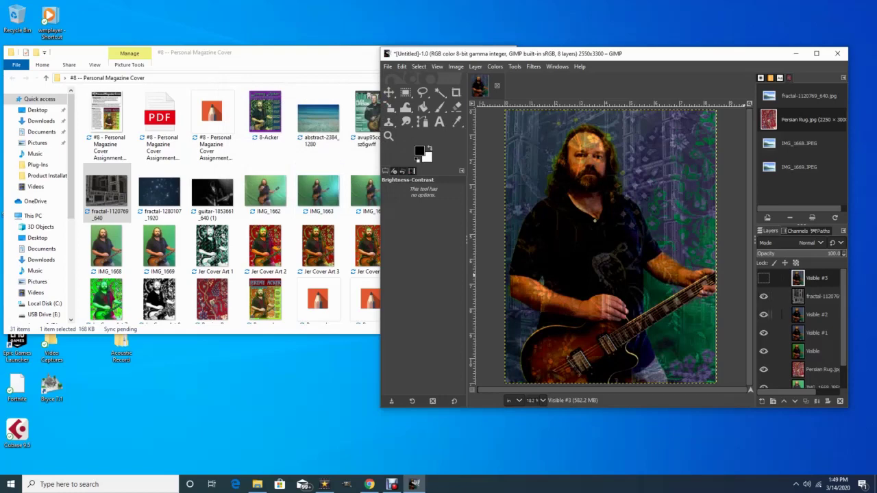
pyautogui.click(764, 277)
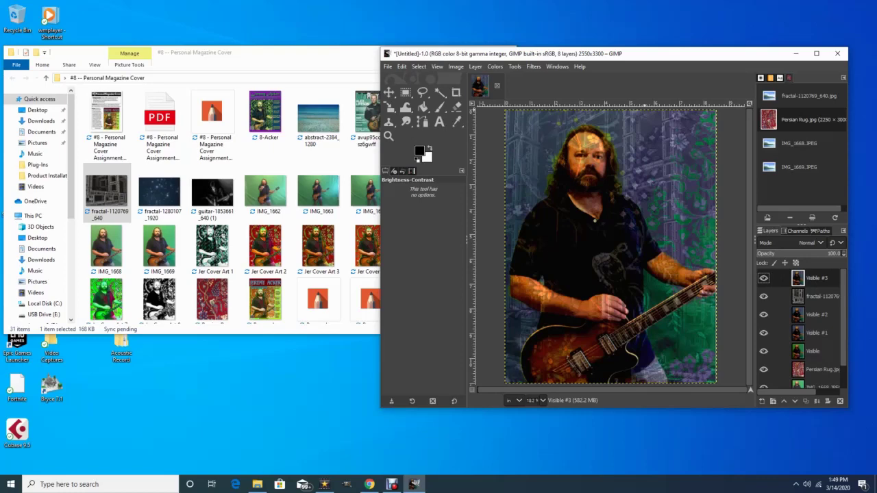
pyautogui.click(474, 66)
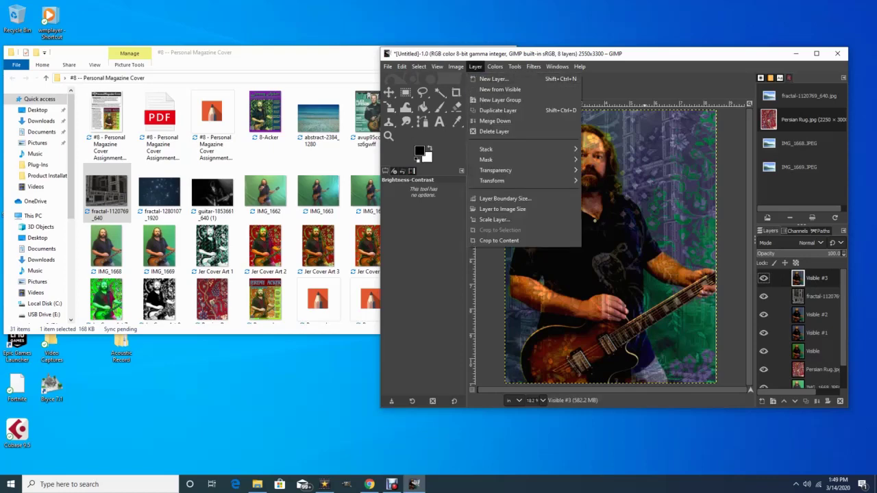
pyautogui.click(475, 66)
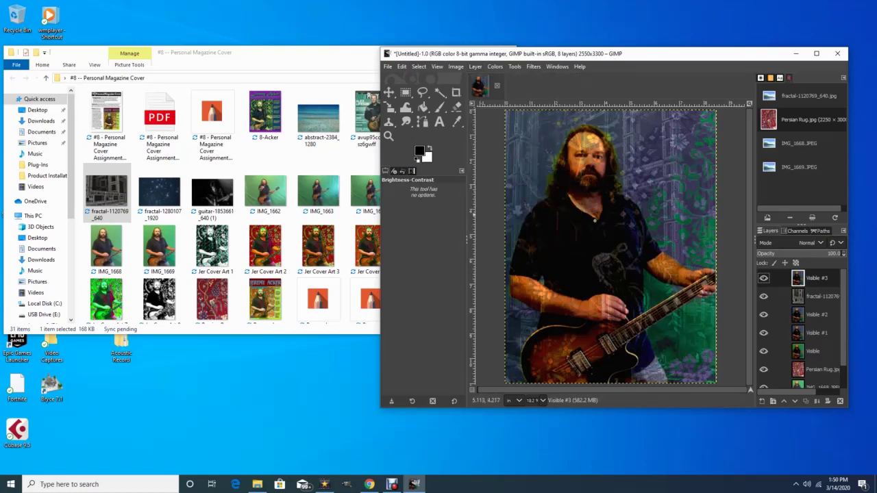